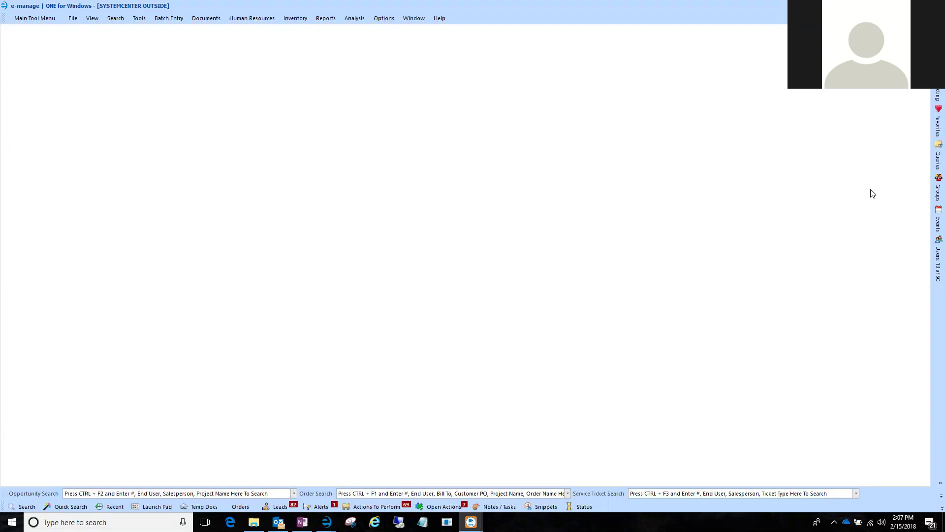
- Create and save a new contact group named "Smaple Group" in the Group Manager
{"action": "mouse_move", "coordinate": [932, 195]}
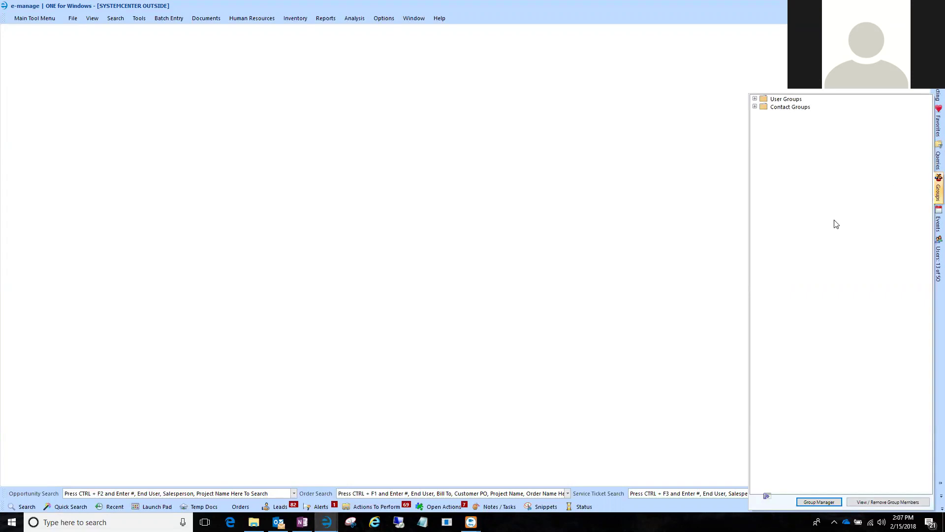
{"action": "left_click", "coordinate": [818, 502]}
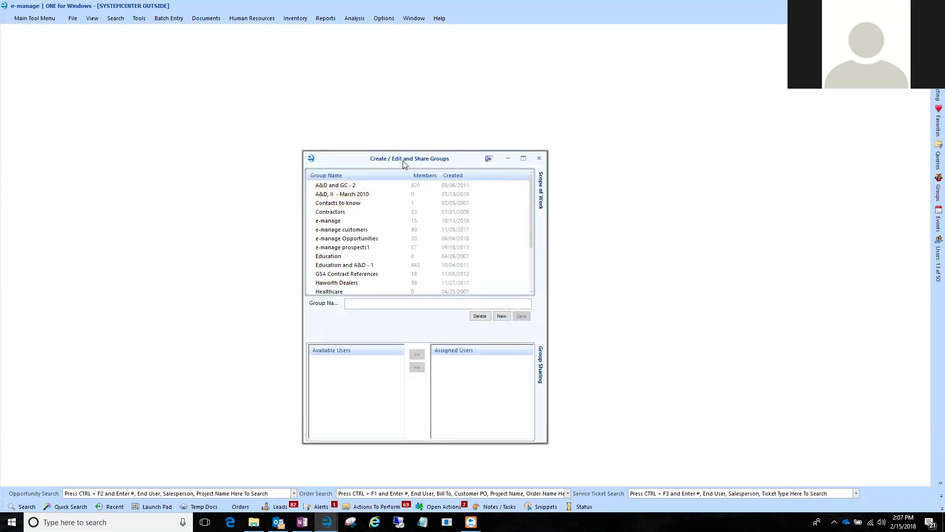
{"action": "left_click_drag", "start_coordinate": [404, 164], "coordinate": [379, 88]}
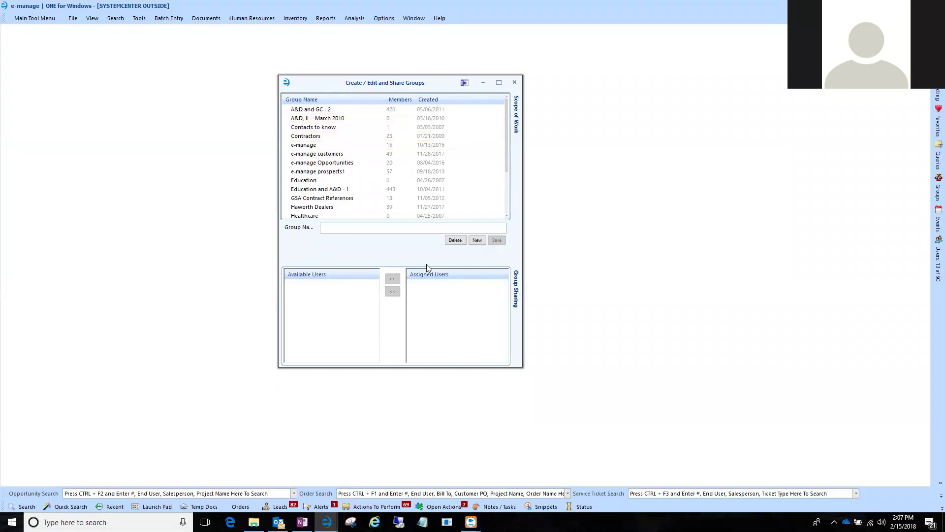
{"action": "left_click", "coordinate": [477, 241]}
{"action": "left_click", "coordinate": [497, 240]}
{"action": "left_click_drag", "start_coordinate": [505, 150], "coordinate": [494, 205]}
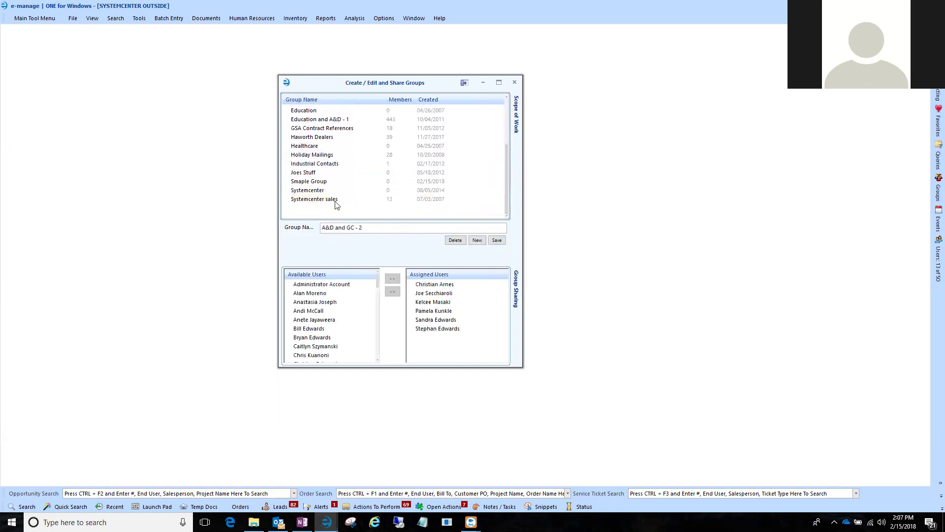
- Share Smaple Group by assigning one of the available users to it, and close the group manager window
{"action": "left_click", "coordinate": [317, 184]}
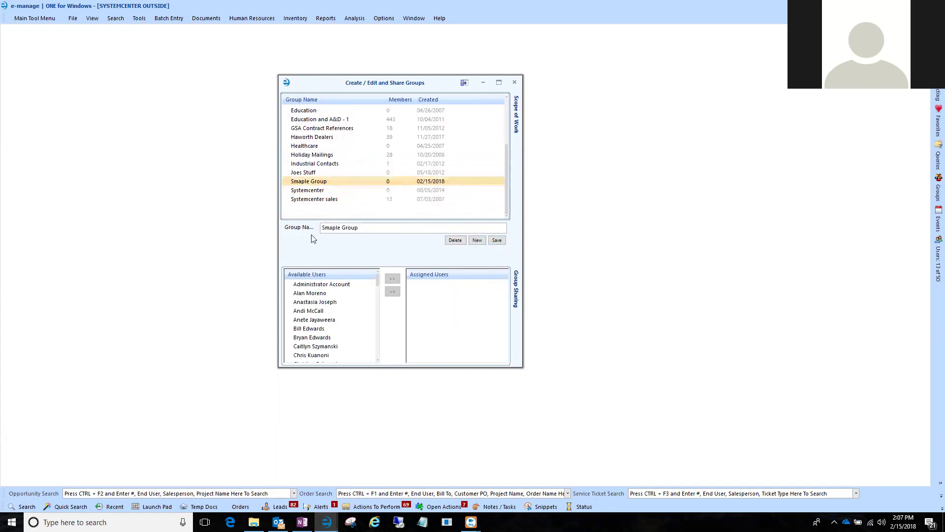
{"action": "left_click", "coordinate": [314, 191]}
{"action": "left_click", "coordinate": [297, 186]}
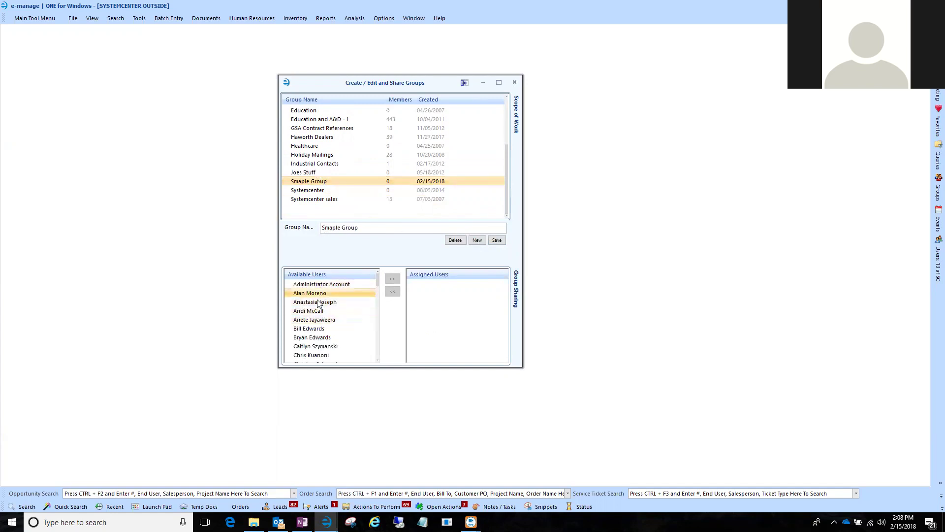
{"action": "scroll", "coordinate": [318, 332], "scroll_direction": "down", "scroll_amount": 8}
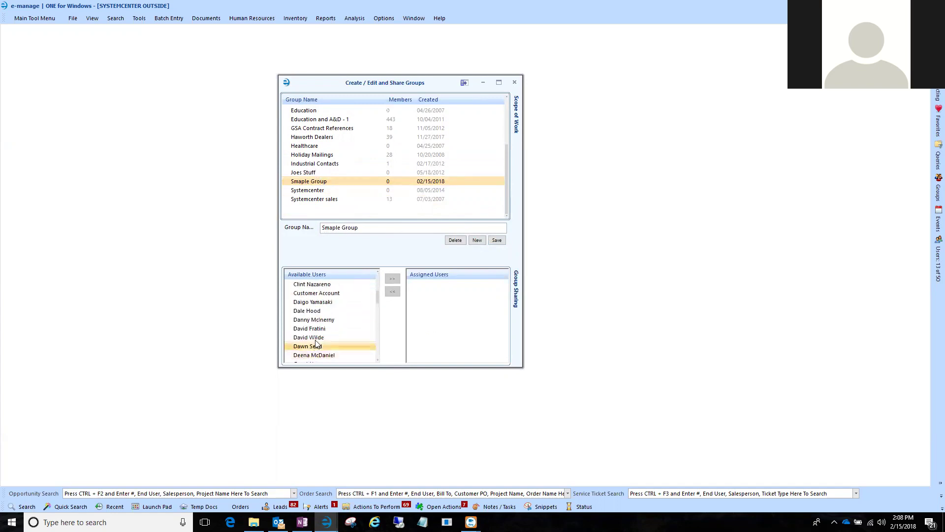
{"action": "scroll", "coordinate": [319, 325], "scroll_direction": "down", "scroll_amount": 1}
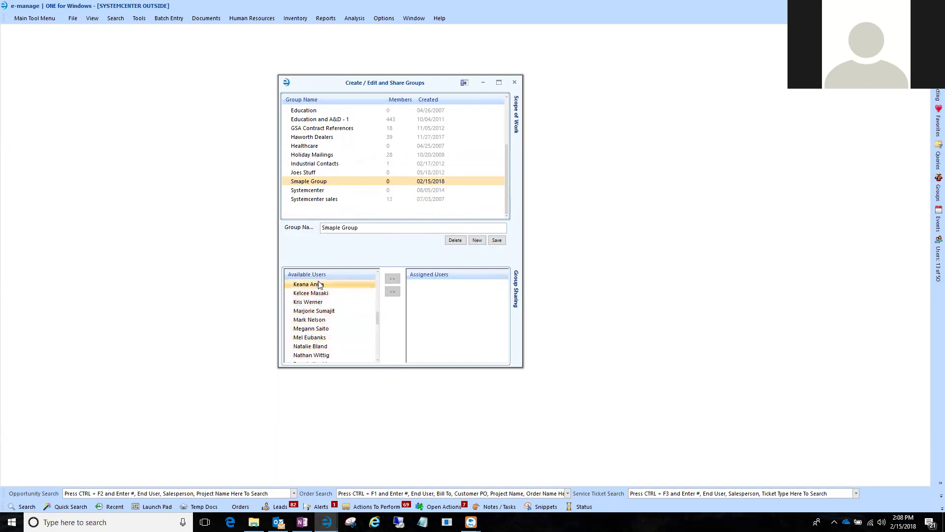
{"action": "scroll", "coordinate": [324, 300], "scroll_direction": "down", "scroll_amount": 1}
{"action": "scroll", "coordinate": [324, 301], "scroll_direction": "down", "scroll_amount": 5}
{"action": "left_click", "coordinate": [315, 313]}
{"action": "scroll", "coordinate": [313, 305], "scroll_direction": "up", "scroll_amount": 10}
{"action": "scroll", "coordinate": [313, 305], "scroll_direction": "down", "scroll_amount": 10}
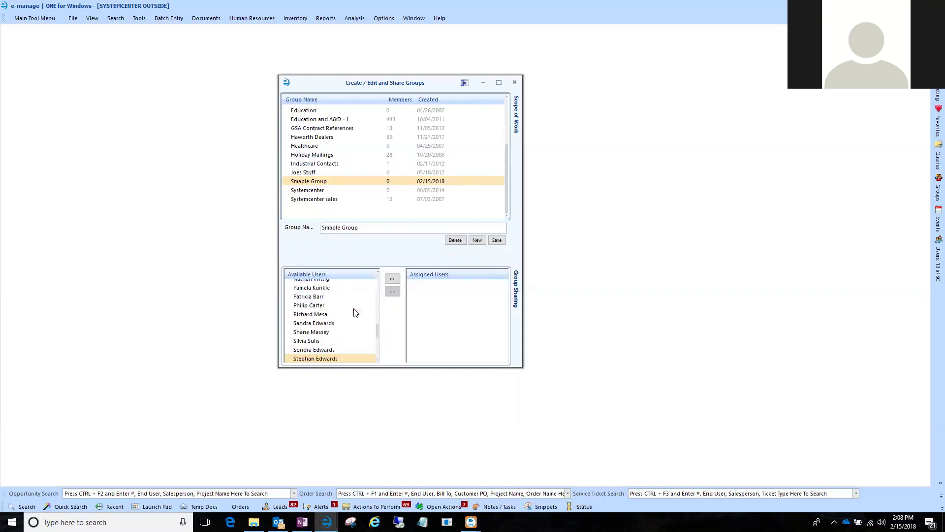
{"action": "left_click", "coordinate": [393, 279]}
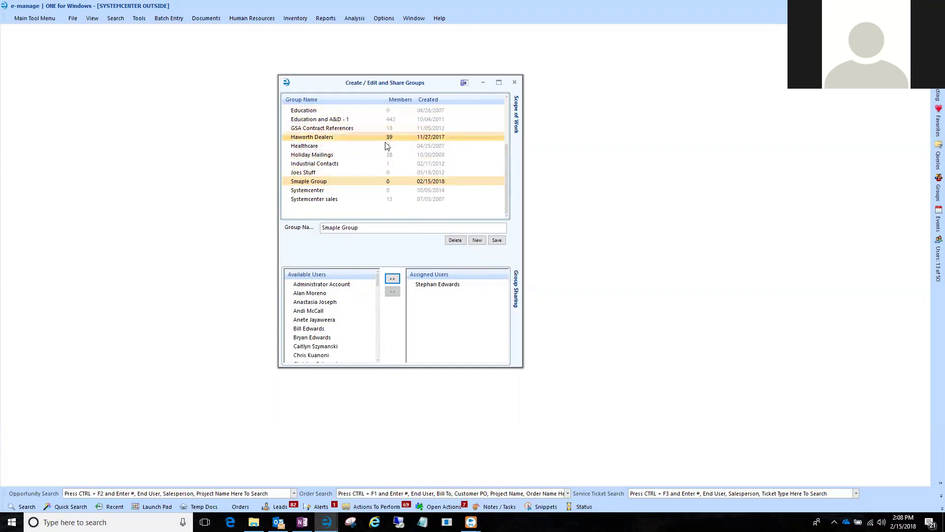
{"action": "left_click", "coordinate": [515, 83]}
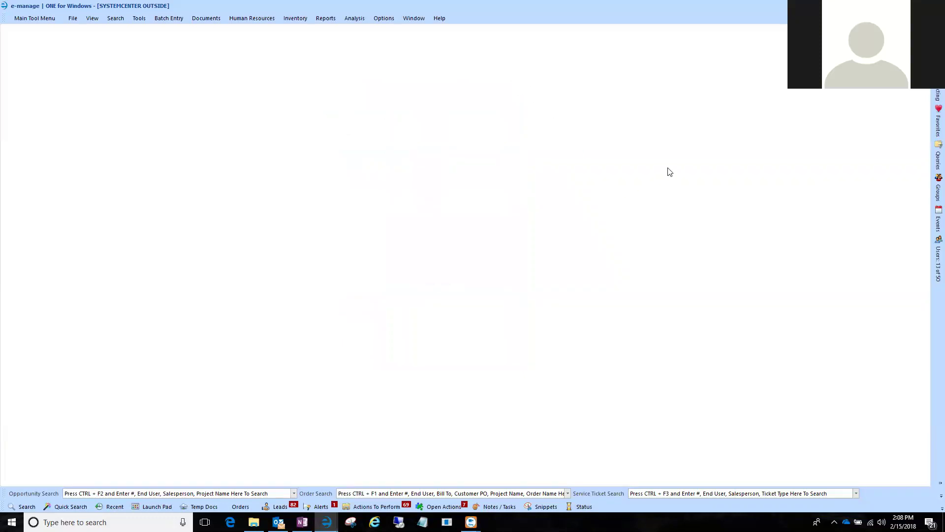
- View the members of Smaple Group from the contact groups and close the member list
{"action": "left_click", "coordinate": [930, 196]}
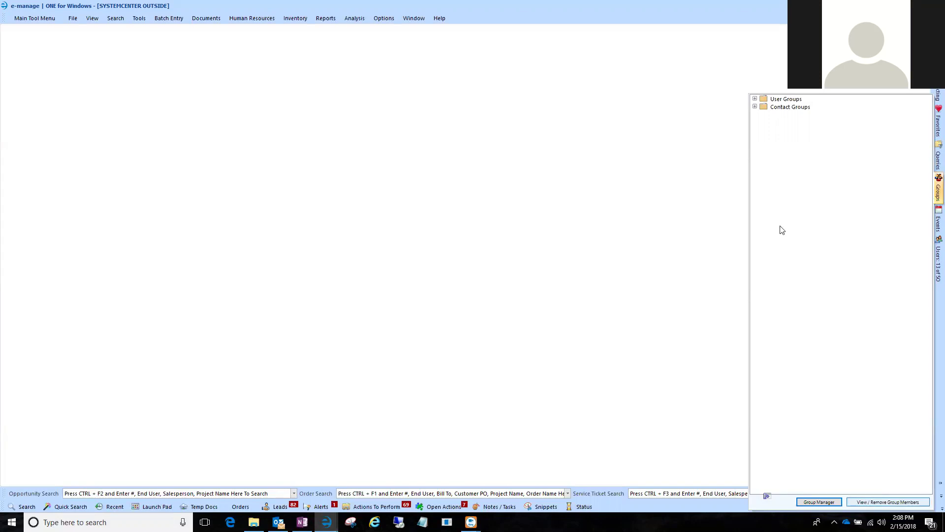
{"action": "left_click", "coordinate": [755, 107]}
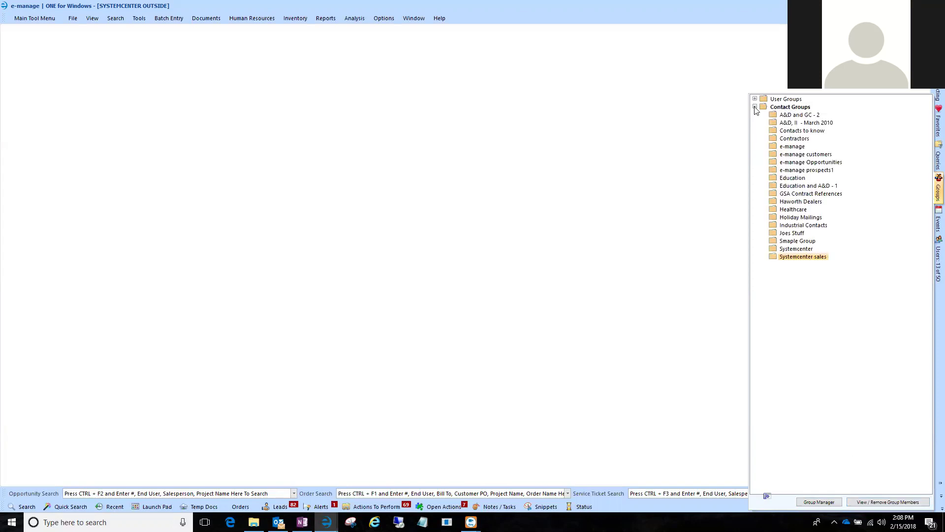
{"action": "left_click", "coordinate": [775, 241]}
{"action": "left_click", "coordinate": [880, 502]}
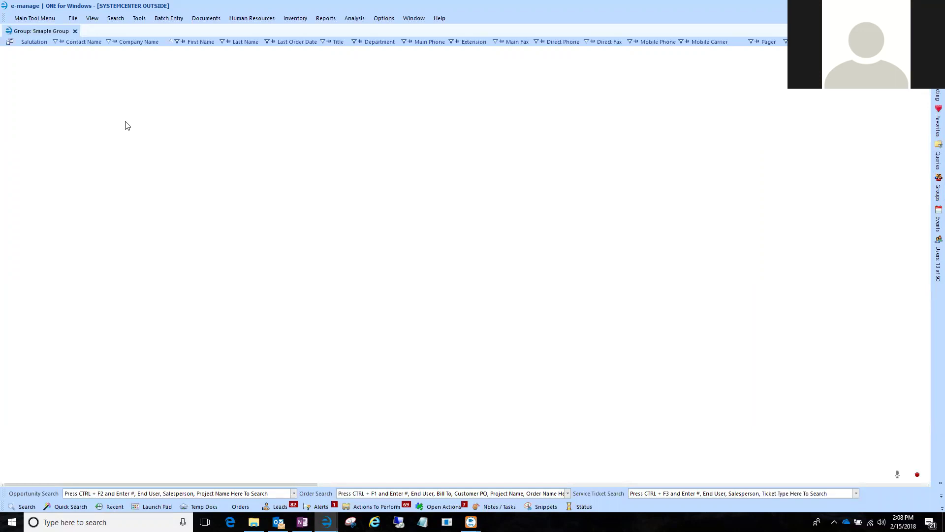
{"action": "left_click", "coordinate": [75, 31]}
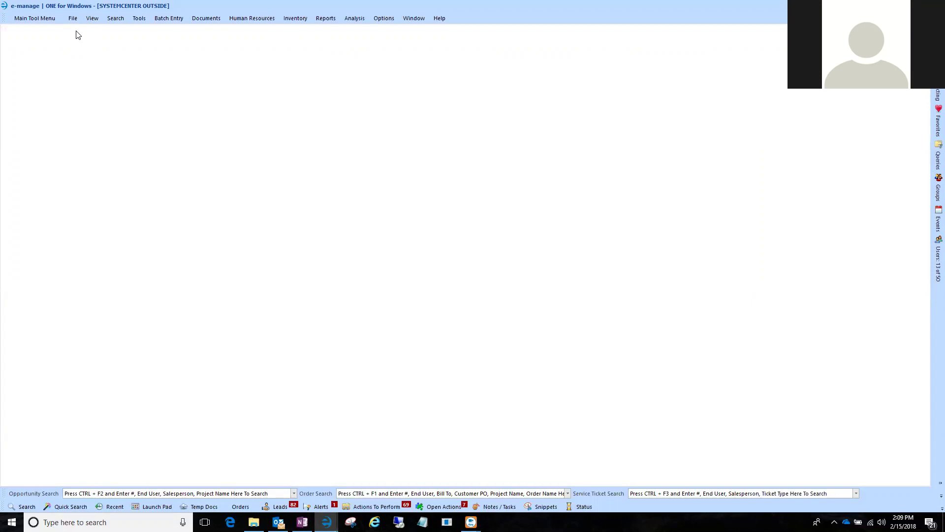
- Start a new contact-based analysis query and move its window up for a clear view
{"action": "left_click", "coordinate": [355, 20]}
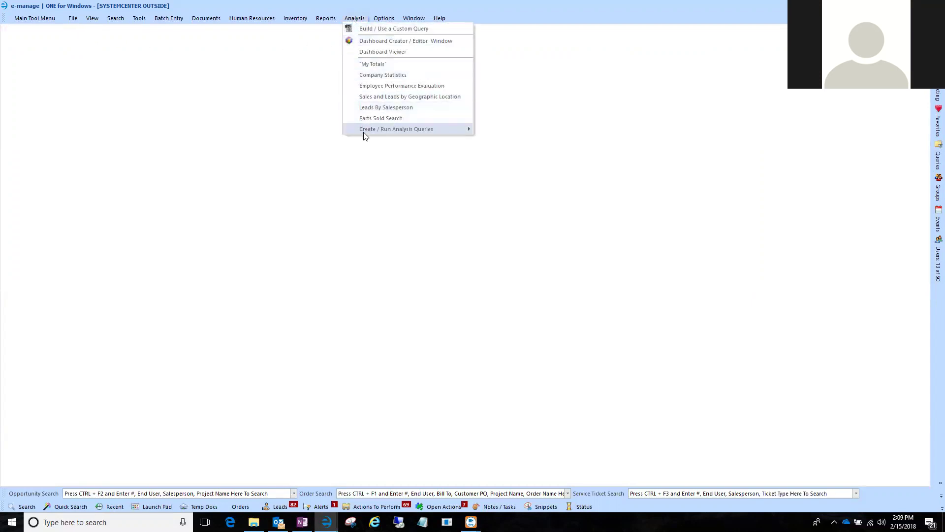
{"action": "mouse_move", "coordinate": [365, 136]}
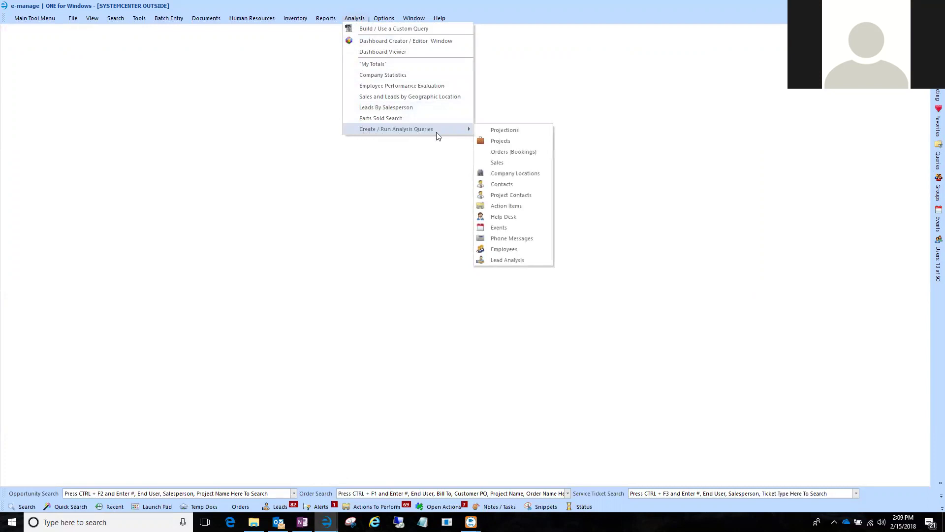
{"action": "left_click", "coordinate": [498, 187]}
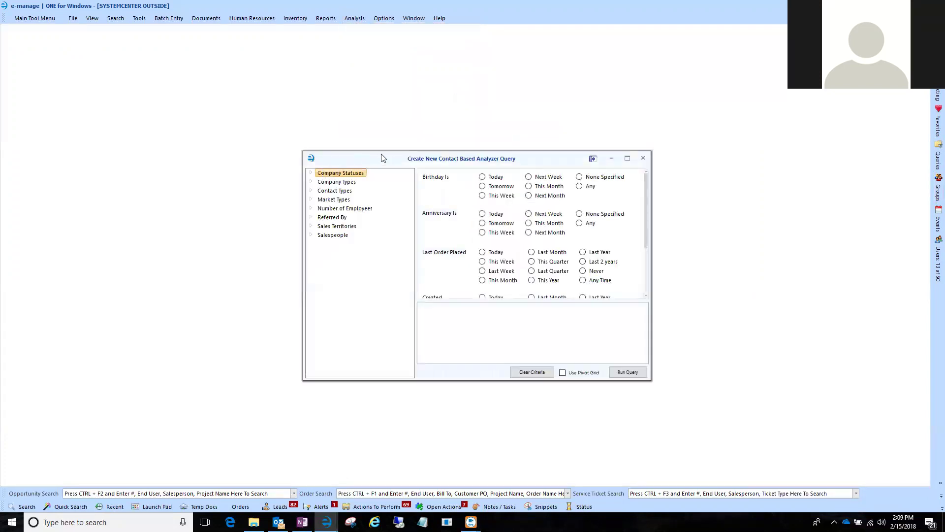
{"action": "left_click_drag", "start_coordinate": [381, 157], "coordinate": [322, 93]}
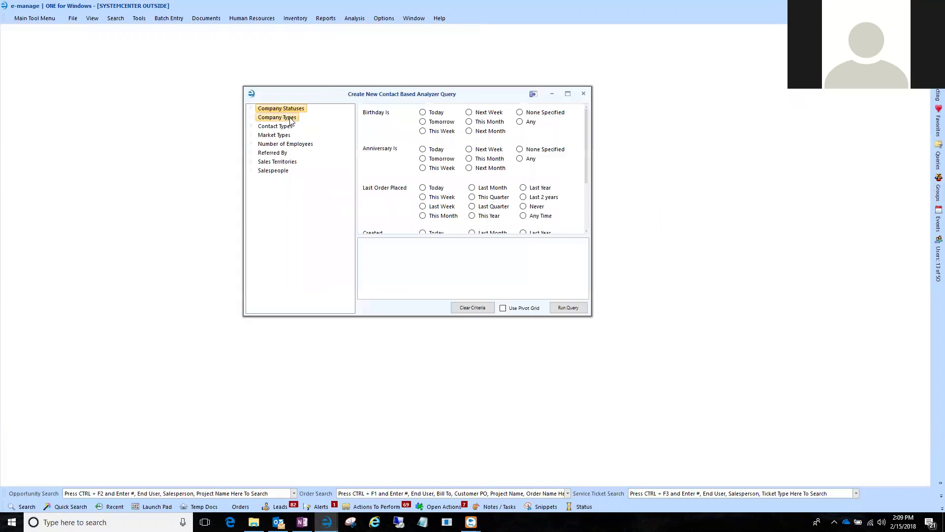
- Look through the criteria categories and restrict the contact query to the Education market type
{"action": "left_click", "coordinate": [253, 109]}
{"action": "left_click", "coordinate": [252, 109]}
{"action": "left_click", "coordinate": [251, 126]}
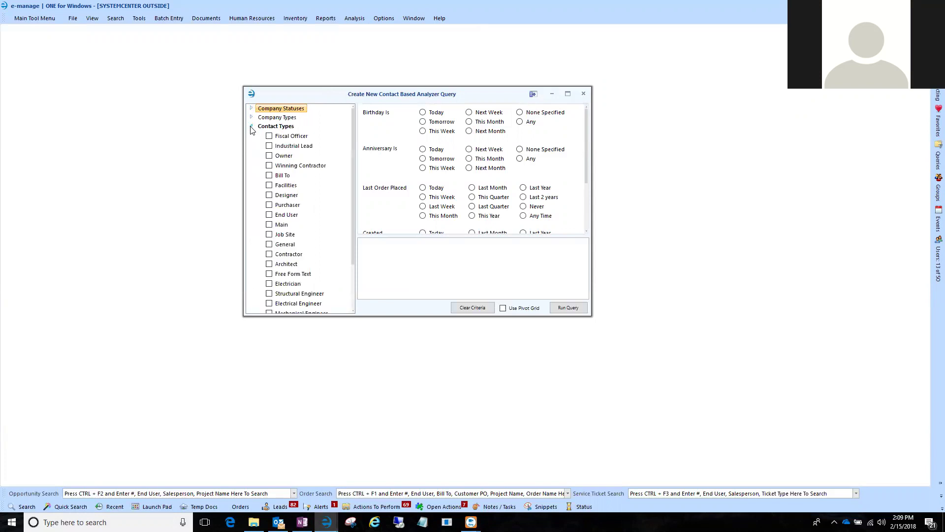
{"action": "left_click", "coordinate": [251, 126]}
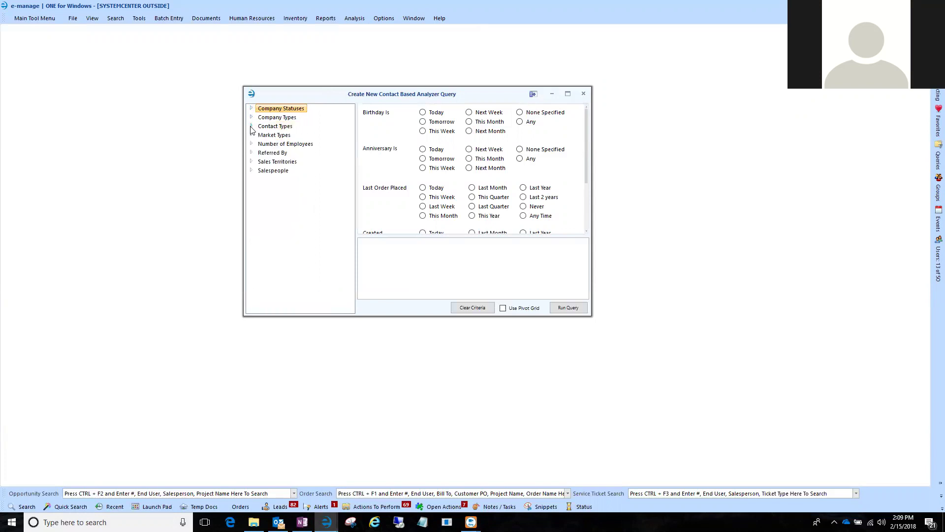
{"action": "left_click", "coordinate": [252, 135]}
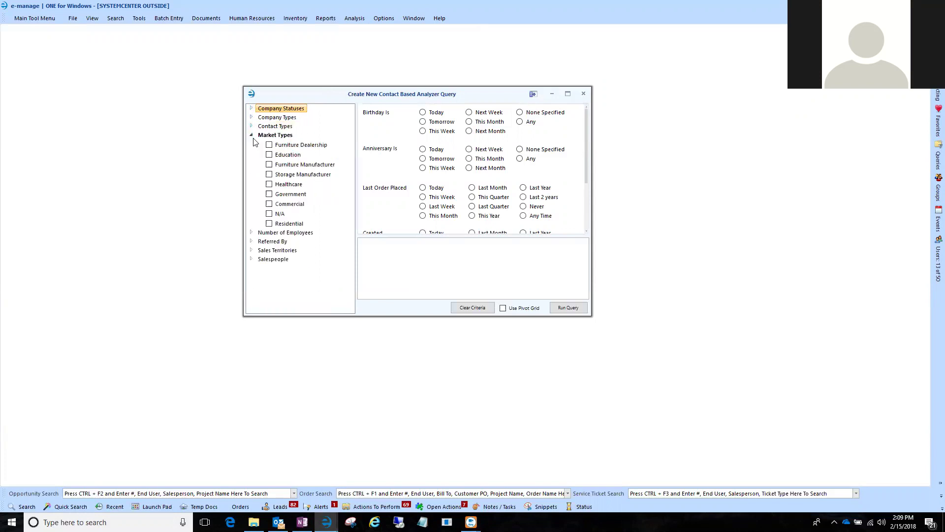
{"action": "left_click", "coordinate": [270, 156]}
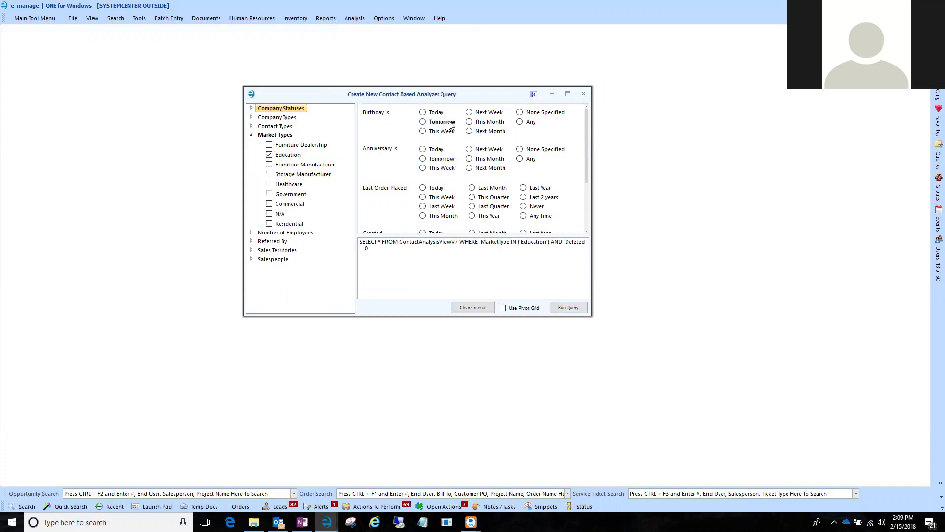
{"action": "scroll", "coordinate": [446, 130], "scroll_direction": "down", "scroll_amount": 4}
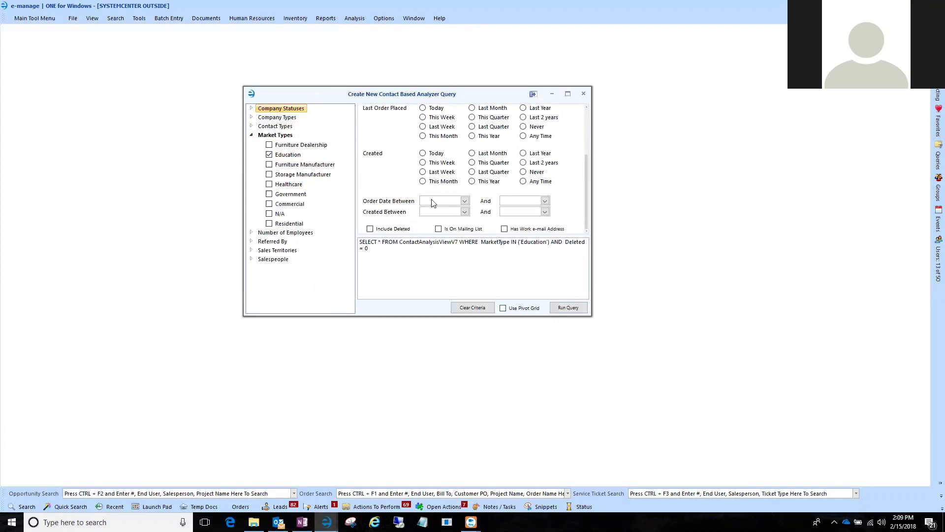
{"action": "left_click", "coordinate": [465, 202]}
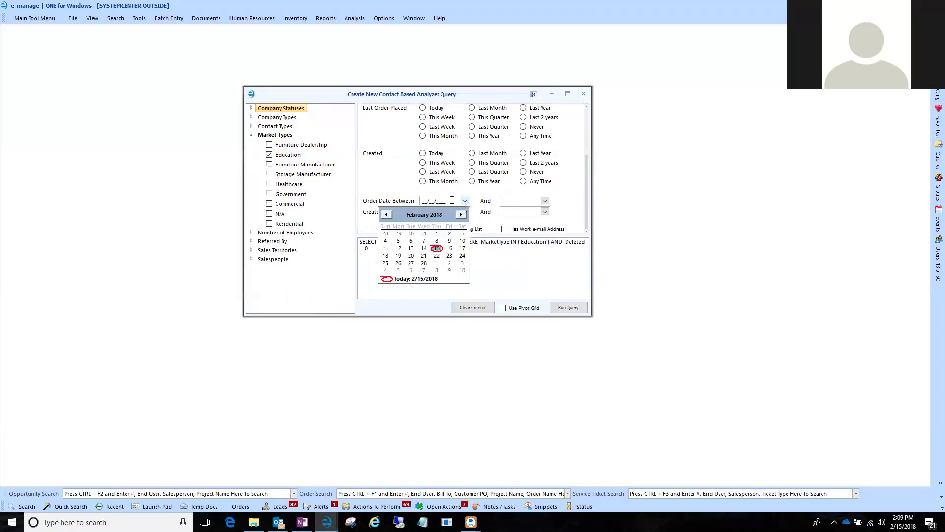
{"action": "left_click", "coordinate": [386, 216]}
{"action": "left_click", "coordinate": [386, 215]}
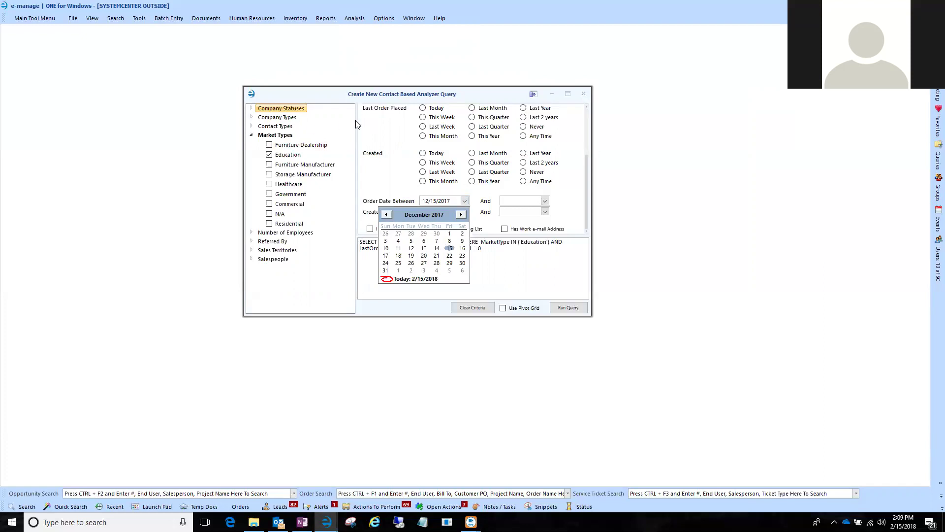
{"action": "left_click", "coordinate": [453, 198]}
{"action": "left_click_drag", "start_coordinate": [453, 198], "coordinate": [379, 201]}
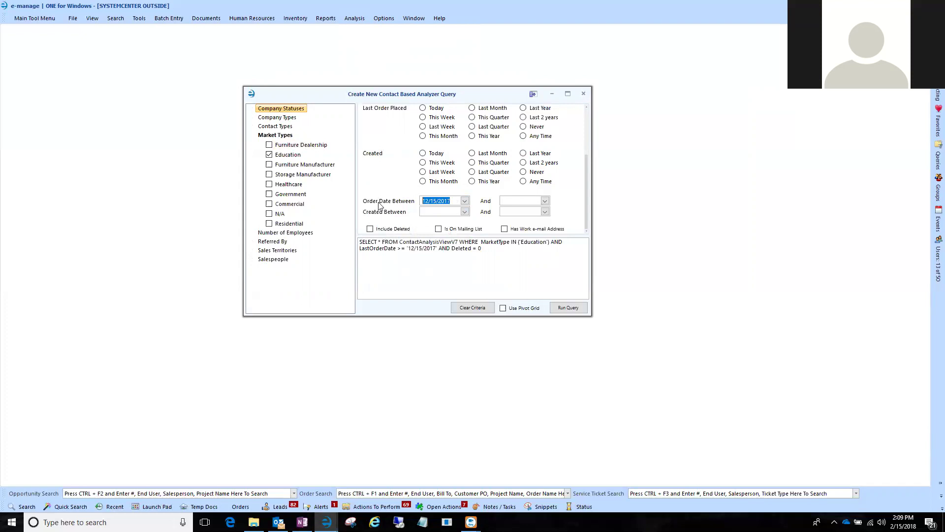
{"action": "key", "text": "Delete"}
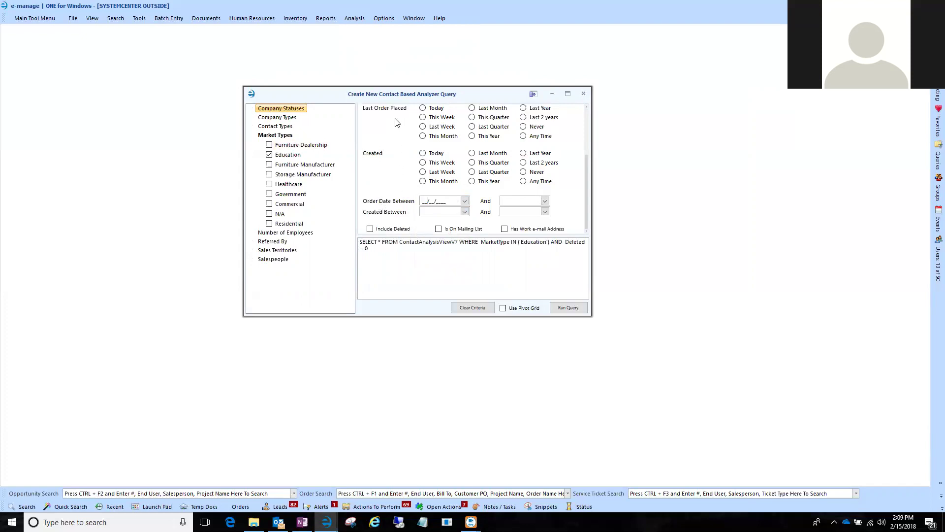
- Limit the query to contacts whose last order was placed Last Year, and run it
{"action": "scroll", "coordinate": [400, 118], "scroll_direction": "up", "scroll_amount": 2}
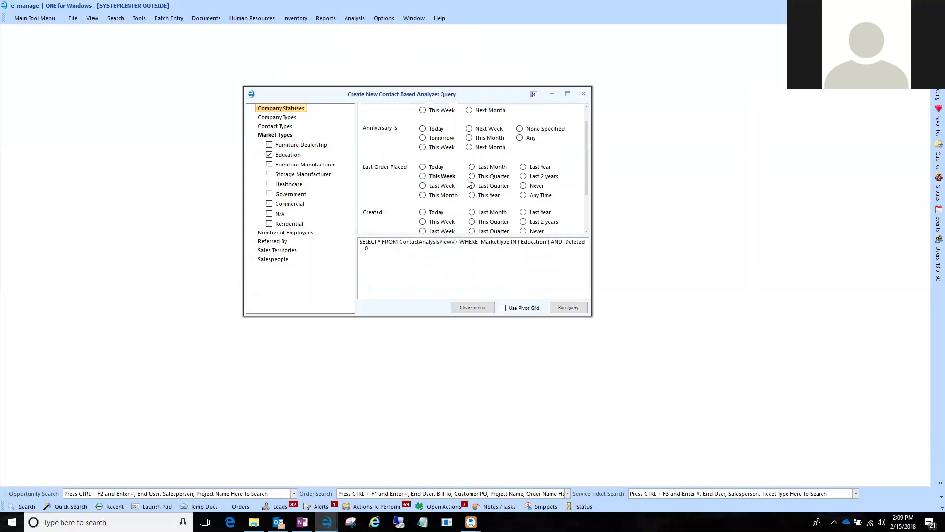
{"action": "left_click", "coordinate": [523, 167]}
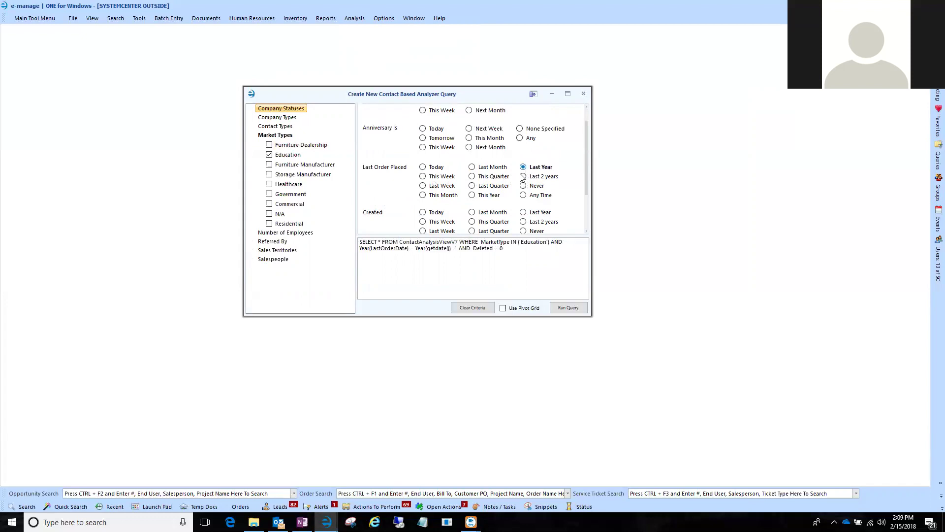
{"action": "left_click", "coordinate": [567, 308]}
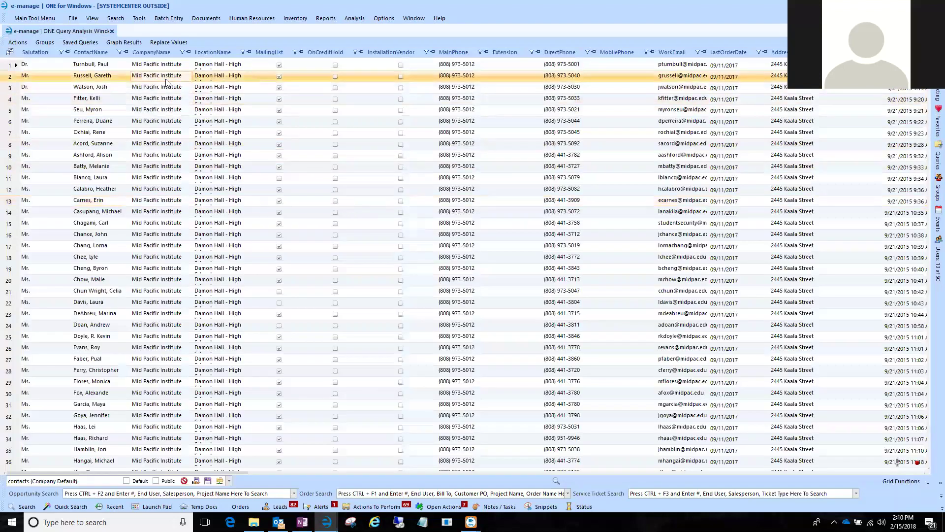
- Look through the query results and select all the contacts from the first row to the last
{"action": "scroll", "coordinate": [95, 254], "scroll_direction": "down", "scroll_amount": 13}
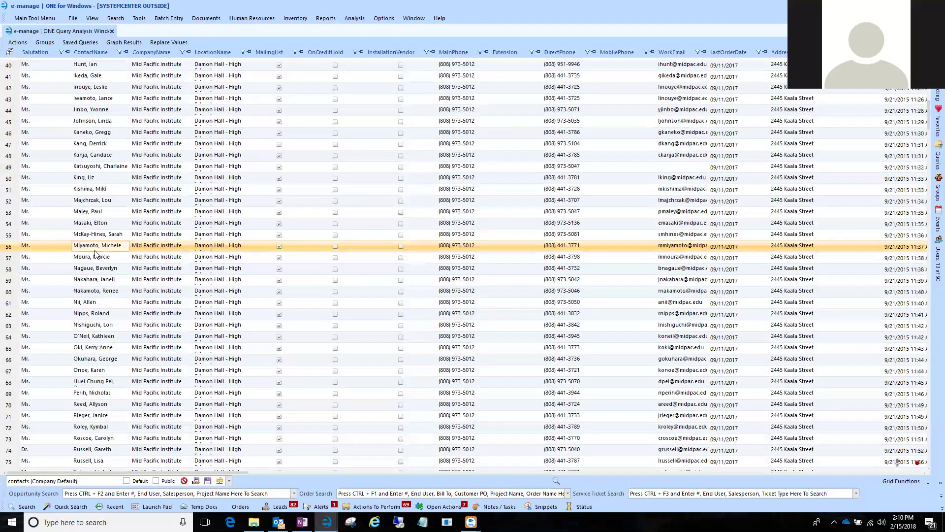
{"action": "scroll", "coordinate": [101, 235], "scroll_direction": "up", "scroll_amount": 8}
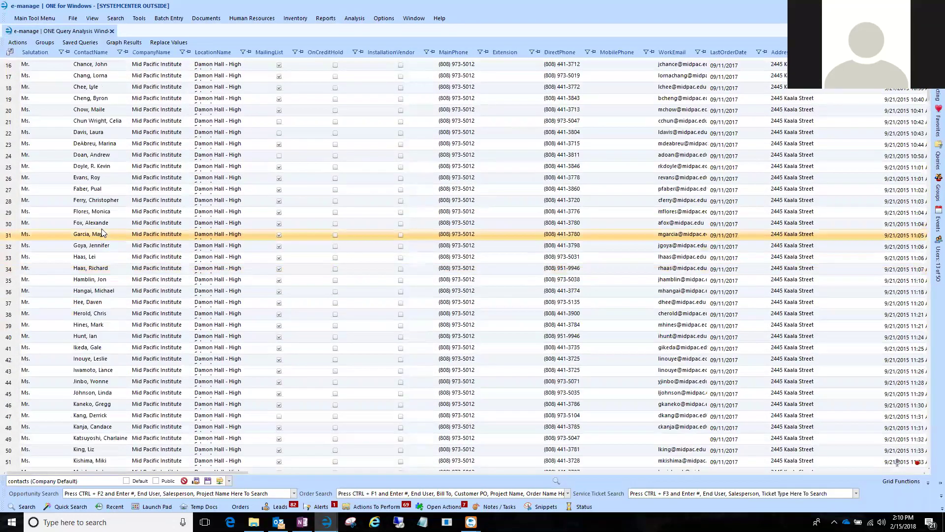
{"action": "scroll", "coordinate": [102, 233], "scroll_direction": "up", "scroll_amount": 5}
{"action": "left_click", "coordinate": [13, 67]}
{"action": "scroll", "coordinate": [85, 305], "scroll_direction": "down", "scroll_amount": 20}
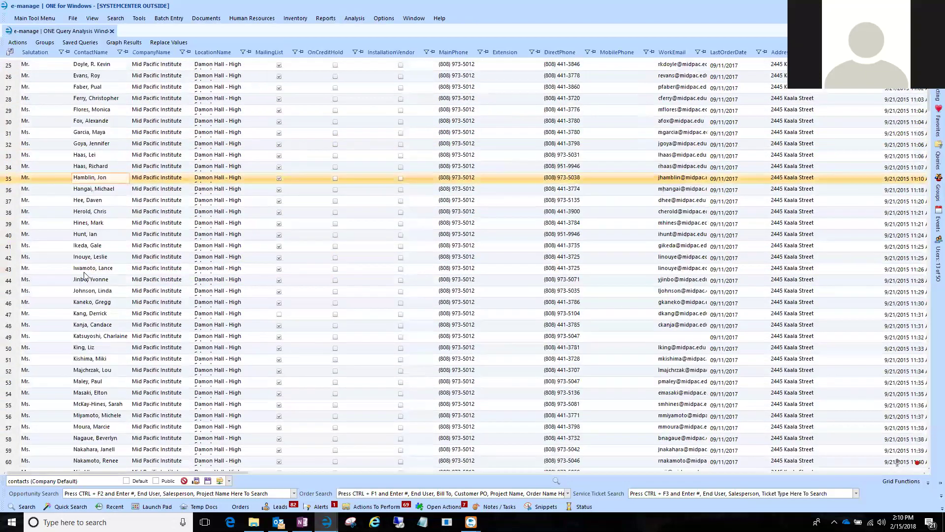
{"action": "scroll", "coordinate": [85, 306], "scroll_direction": "down", "scroll_amount": 20}
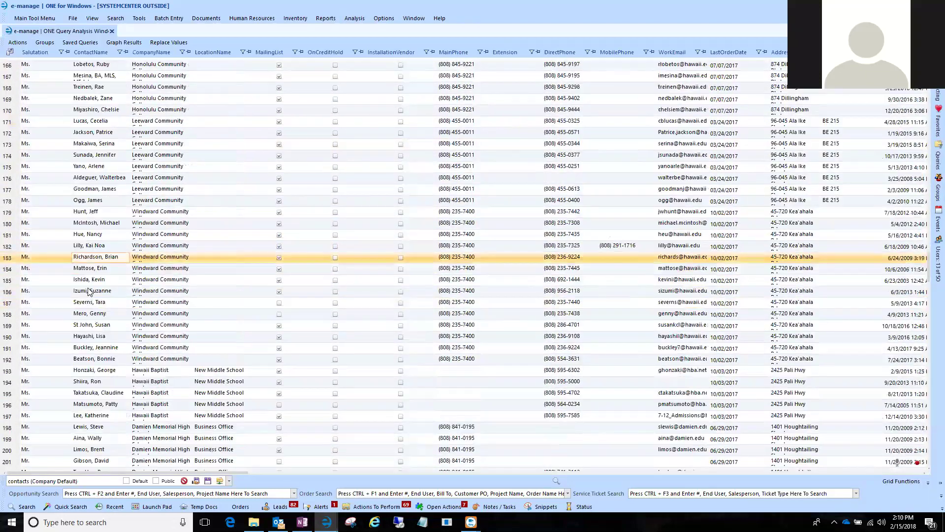
{"action": "scroll", "coordinate": [22, 360], "scroll_direction": "down", "scroll_amount": 20}
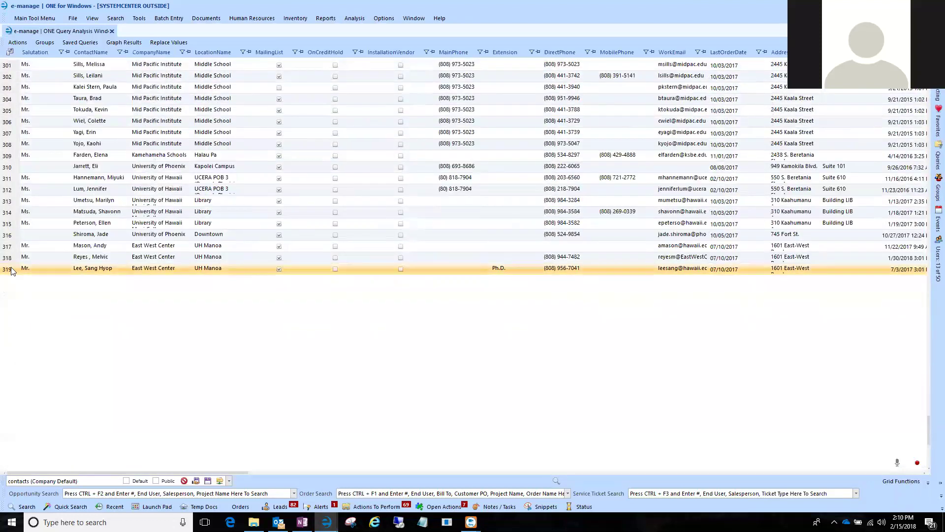
{"action": "left_click", "coordinate": [13, 269], "text": "shift"}
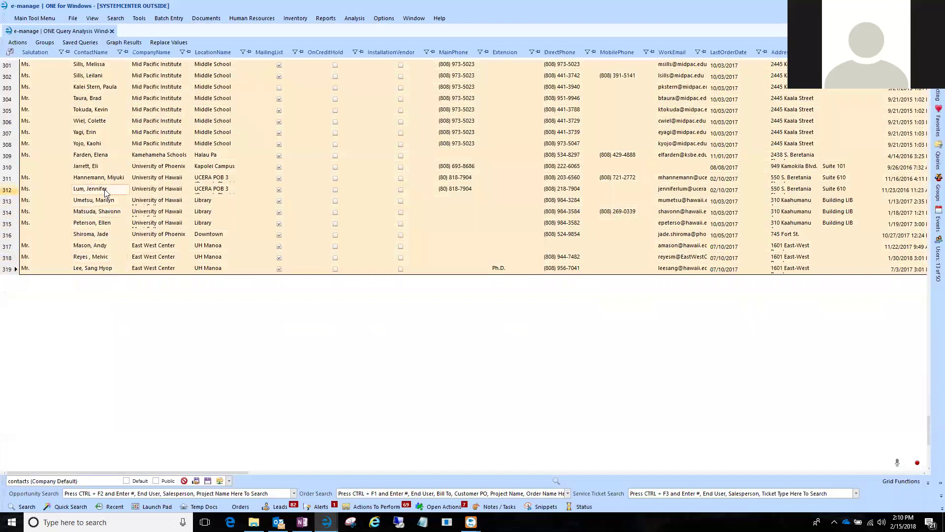
- Add the selected query contacts to the existing Smaple Group
{"action": "left_click", "coordinate": [46, 44]}
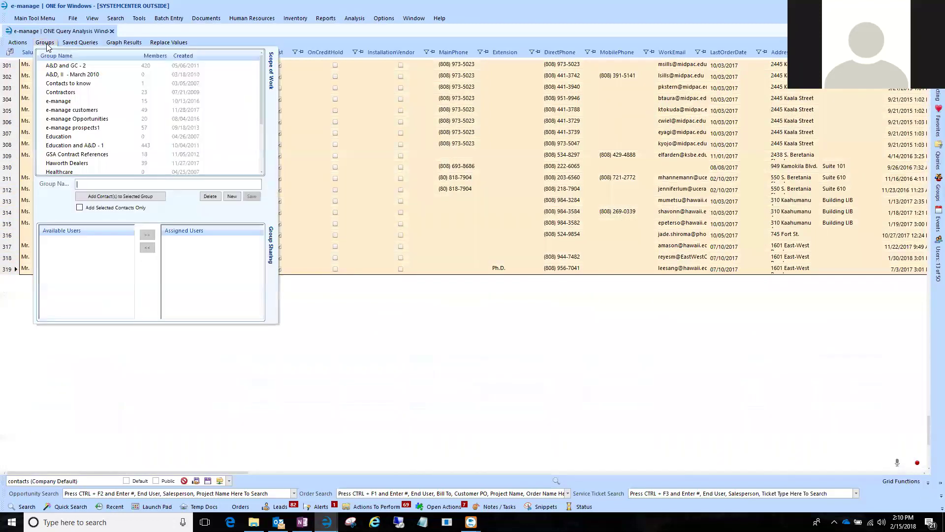
{"action": "scroll", "coordinate": [78, 134], "scroll_direction": "down", "scroll_amount": 3}
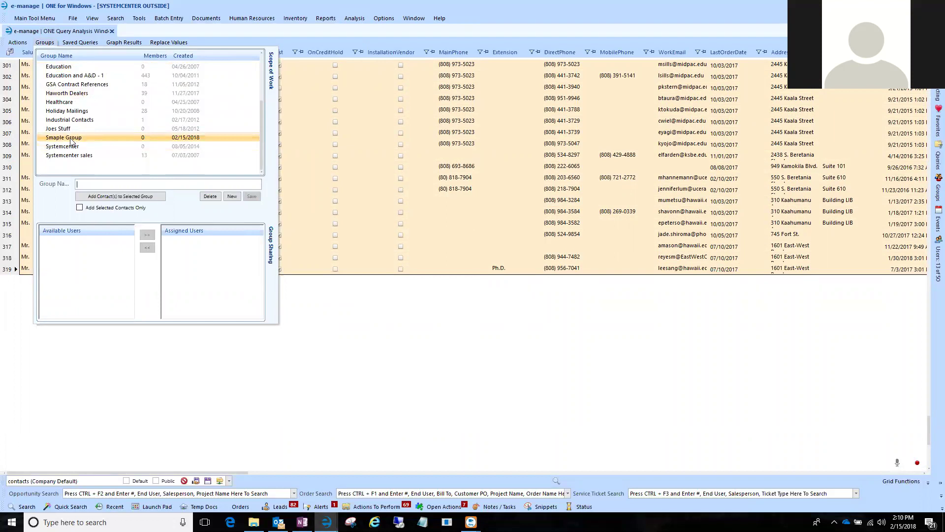
{"action": "left_click", "coordinate": [72, 138]}
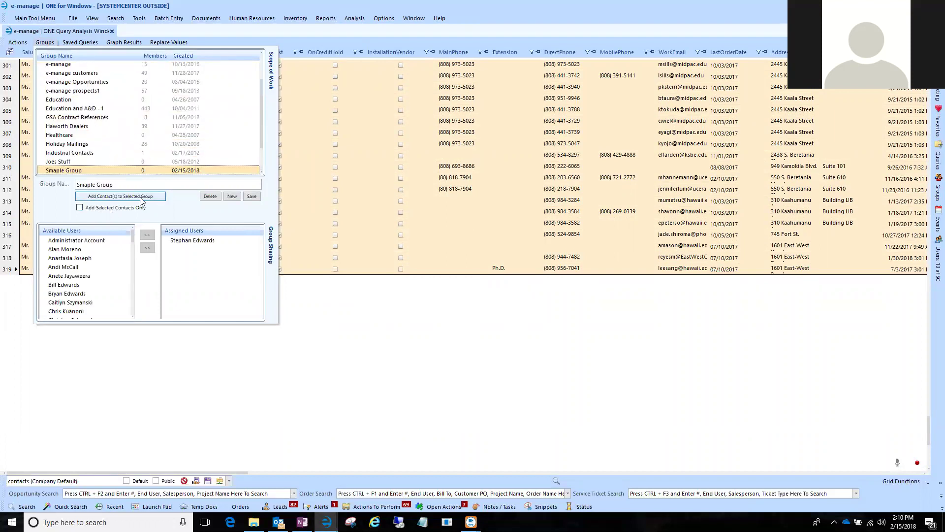
{"action": "left_click", "coordinate": [141, 197]}
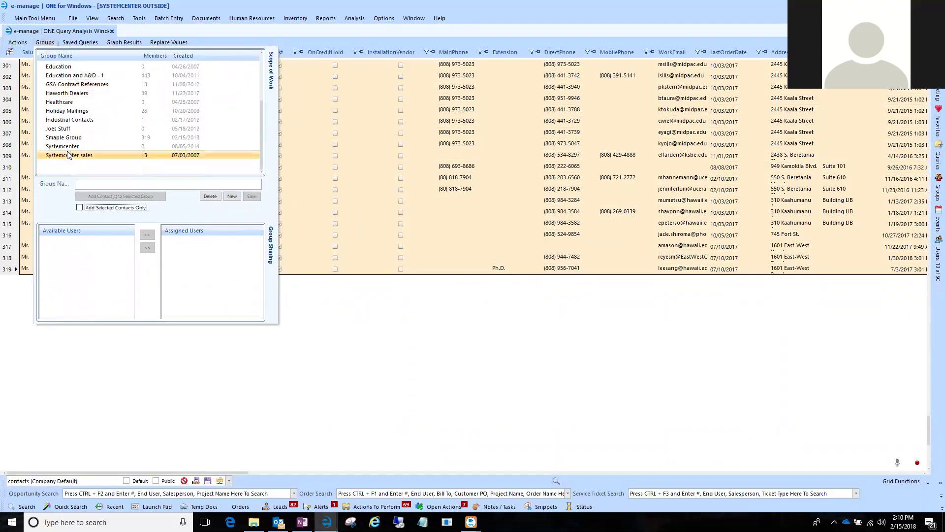
{"action": "scroll", "coordinate": [150, 145], "scroll_direction": "down", "scroll_amount": 3}
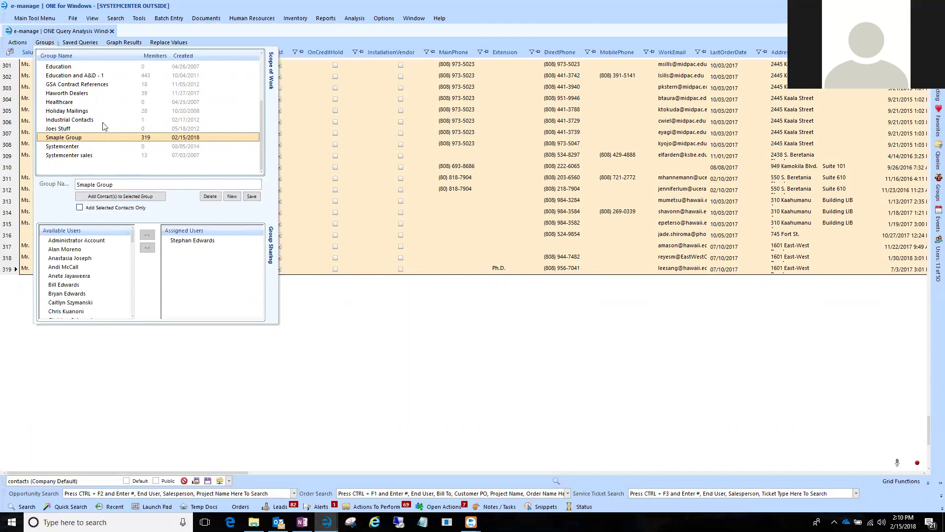
- Create a new contact group named Education Sample and add the selected query contacts to it
{"action": "left_click", "coordinate": [232, 197]}
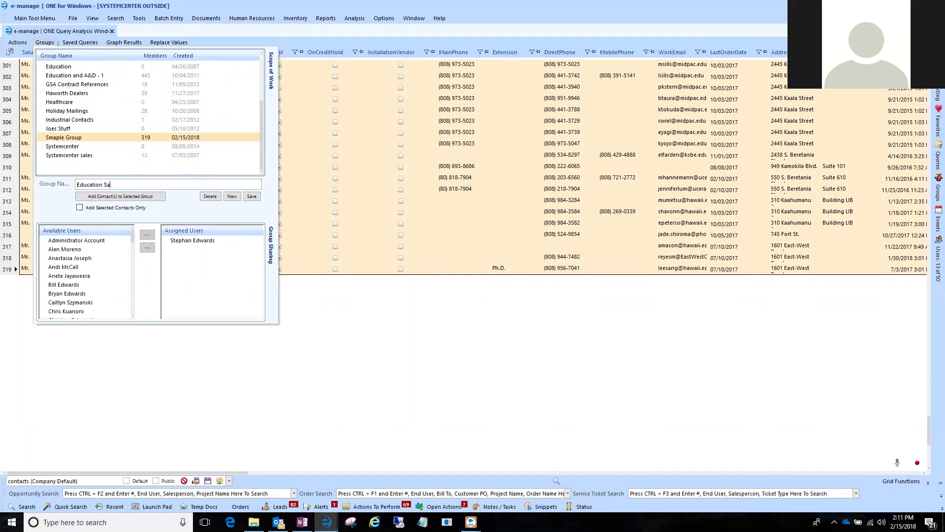
{"action": "left_click", "coordinate": [252, 197]}
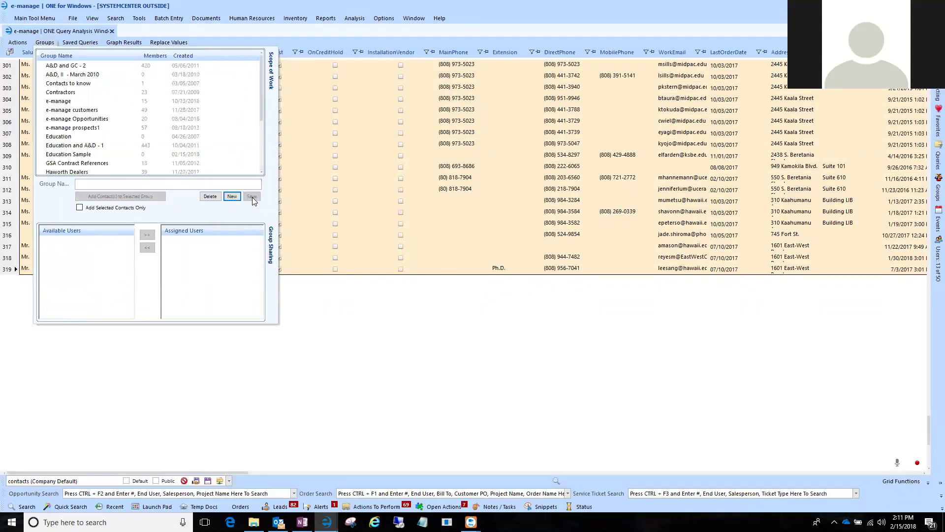
{"action": "scroll", "coordinate": [229, 137], "scroll_direction": "down", "scroll_amount": 3}
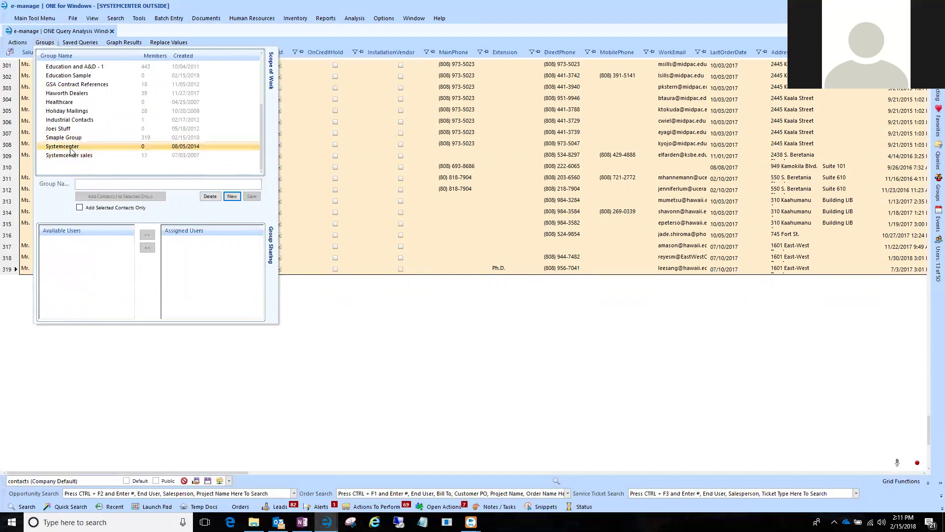
{"action": "scroll", "coordinate": [70, 152], "scroll_direction": "up", "scroll_amount": 3}
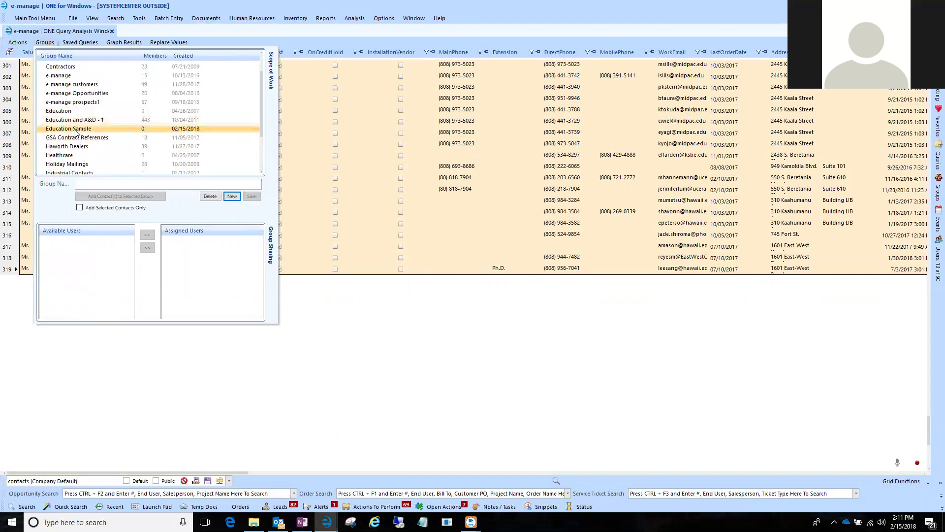
{"action": "left_click", "coordinate": [75, 130]}
{"action": "scroll", "coordinate": [75, 132], "scroll_direction": "up", "scroll_amount": 1}
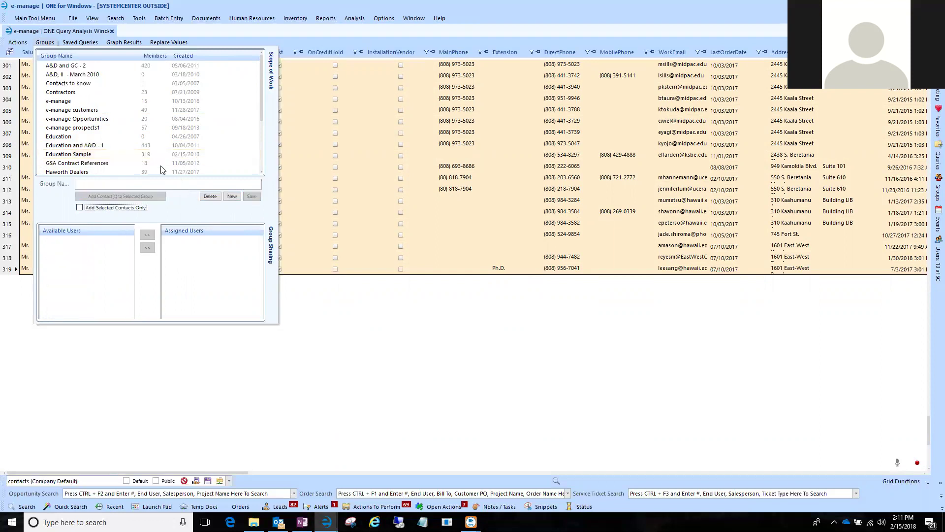
- Check the Education Sample group's members and the users available for sharing, close the group list, and clear the full contact selection
{"action": "left_click", "coordinate": [95, 156]}
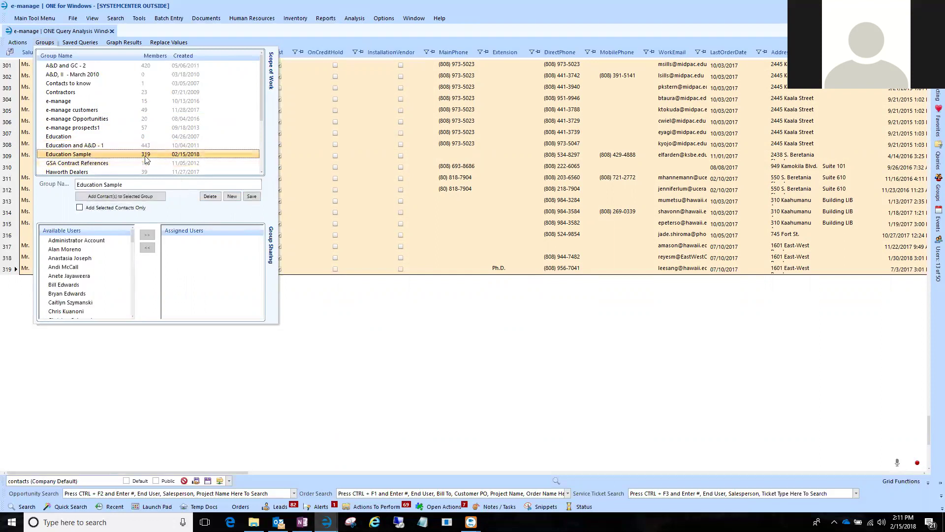
{"action": "scroll", "coordinate": [74, 274], "scroll_direction": "down", "scroll_amount": 2}
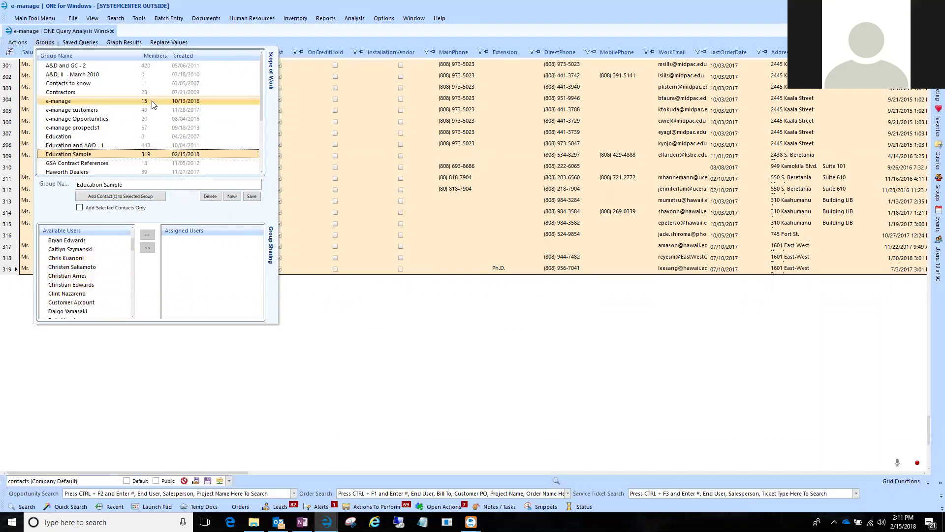
{"action": "left_click", "coordinate": [330, 335]}
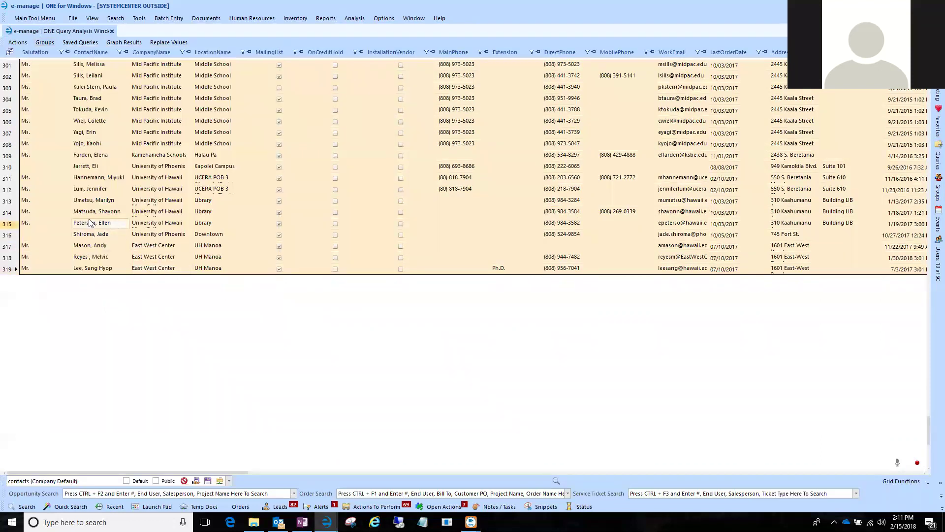
{"action": "left_click", "coordinate": [12, 204]}
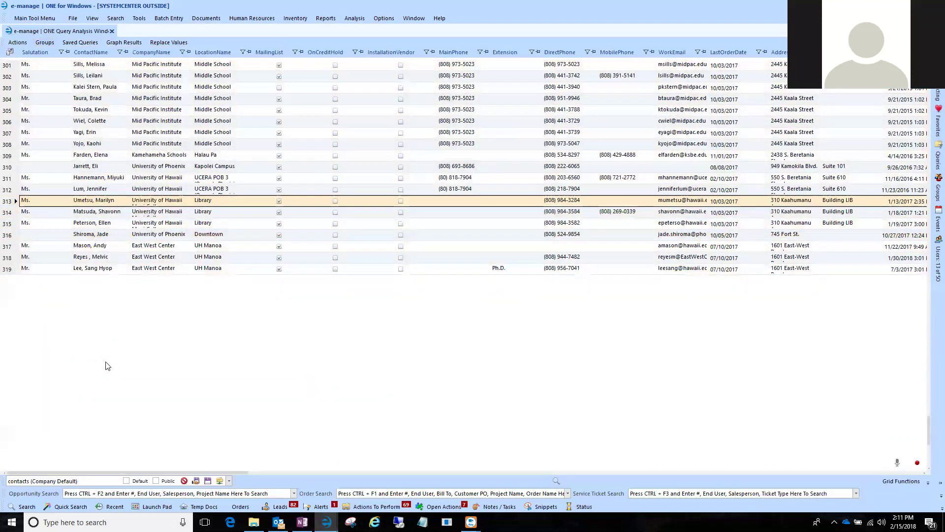
- Add the second and third contacts from the norby company search to the Education Sample group and close the groups window
{"action": "left_click", "coordinate": [26, 511]}
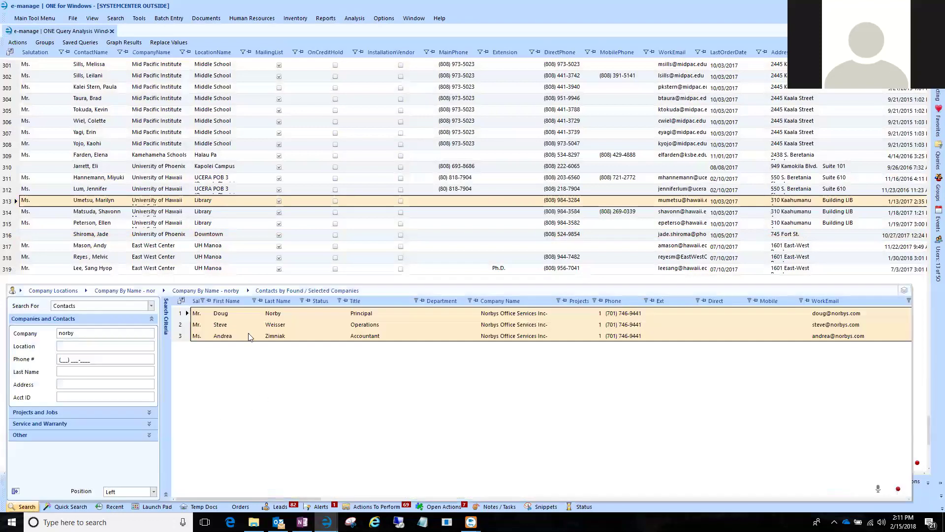
{"action": "left_click", "coordinate": [180, 315]}
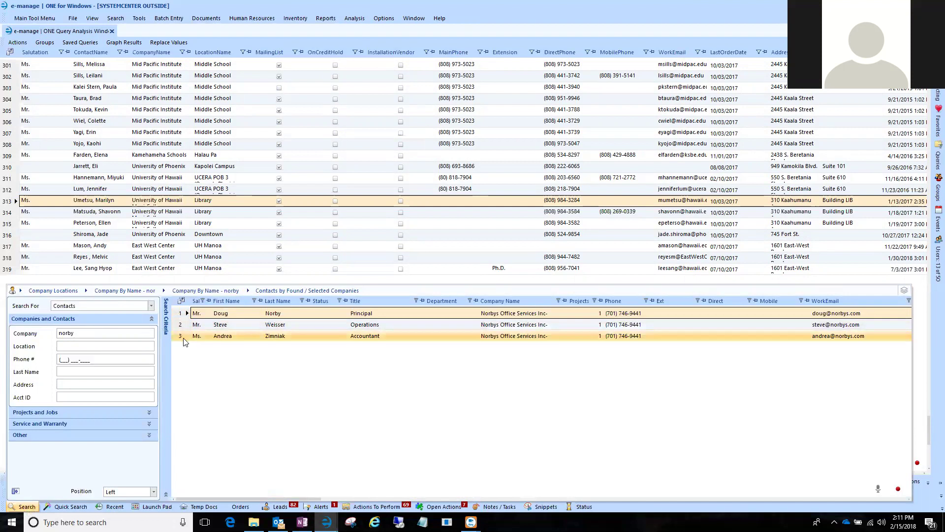
{"action": "left_click_drag", "start_coordinate": [181, 338], "coordinate": [186, 313]}
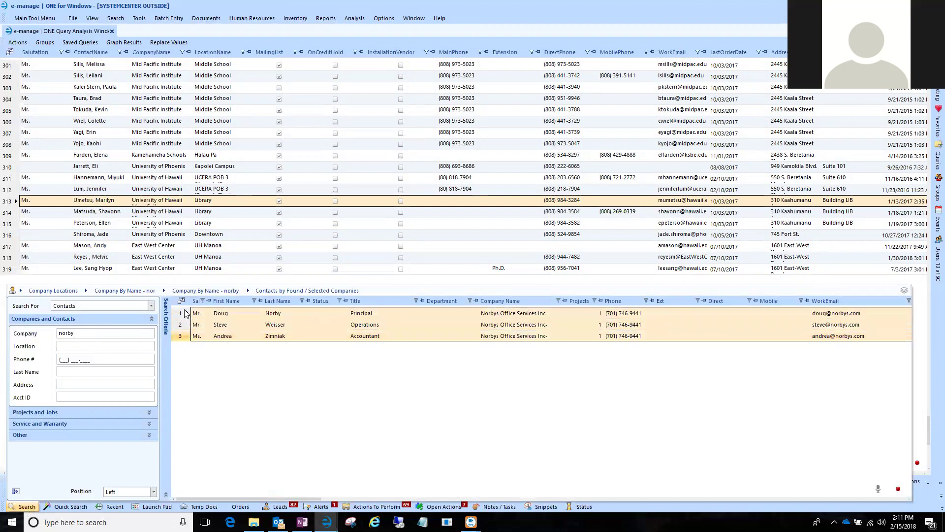
{"action": "left_click", "coordinate": [181, 324]}
{"action": "right_click", "coordinate": [181, 329]}
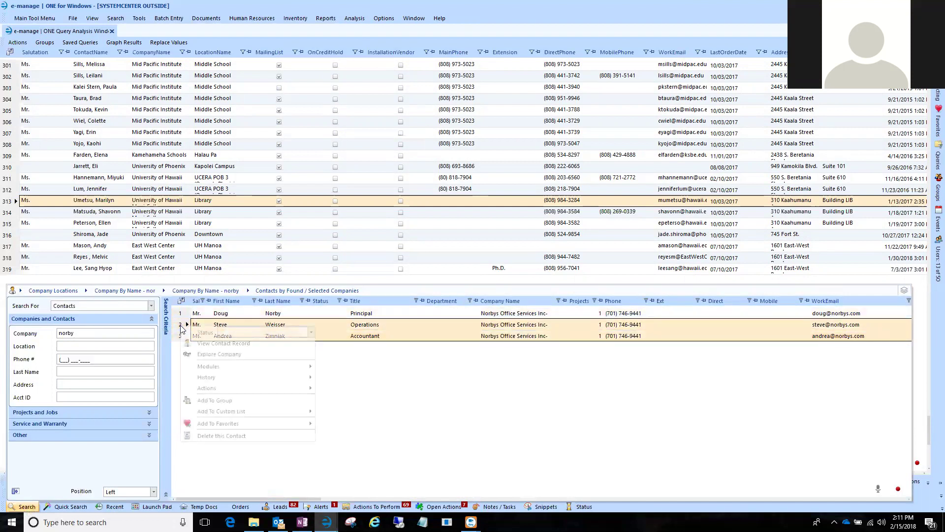
{"action": "left_click", "coordinate": [217, 400]}
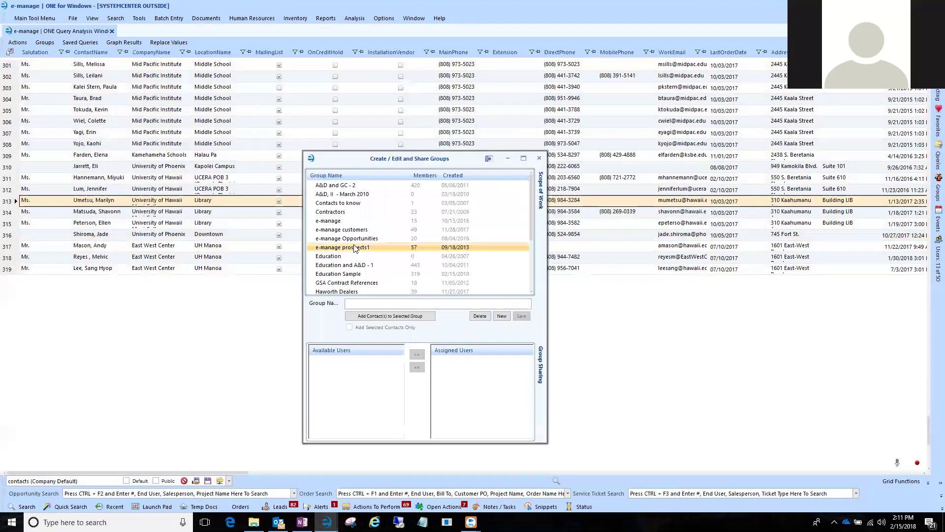
{"action": "left_click", "coordinate": [346, 275]}
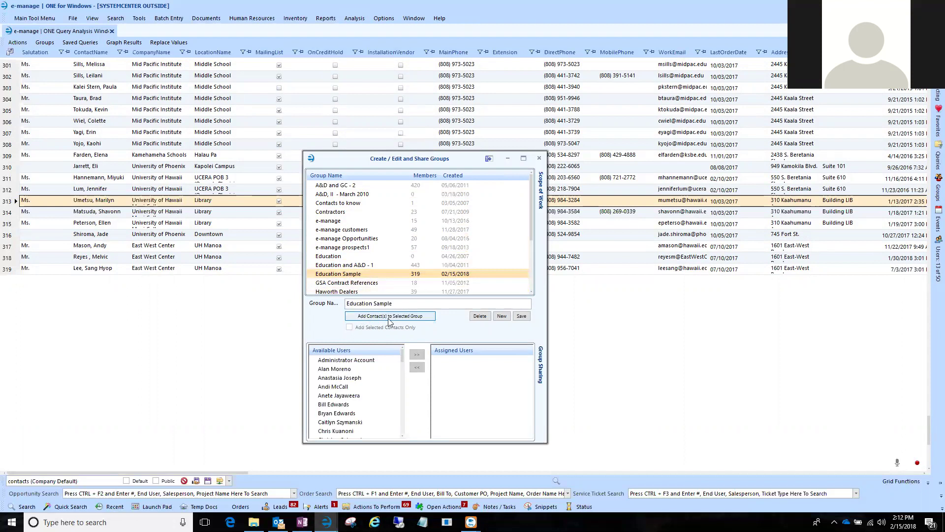
{"action": "left_click", "coordinate": [406, 318]}
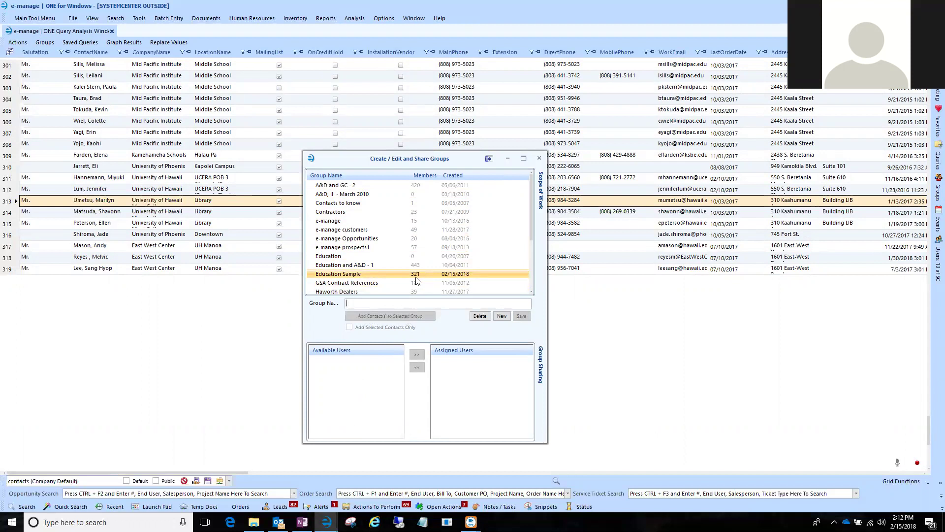
{"action": "left_click", "coordinate": [540, 159]}
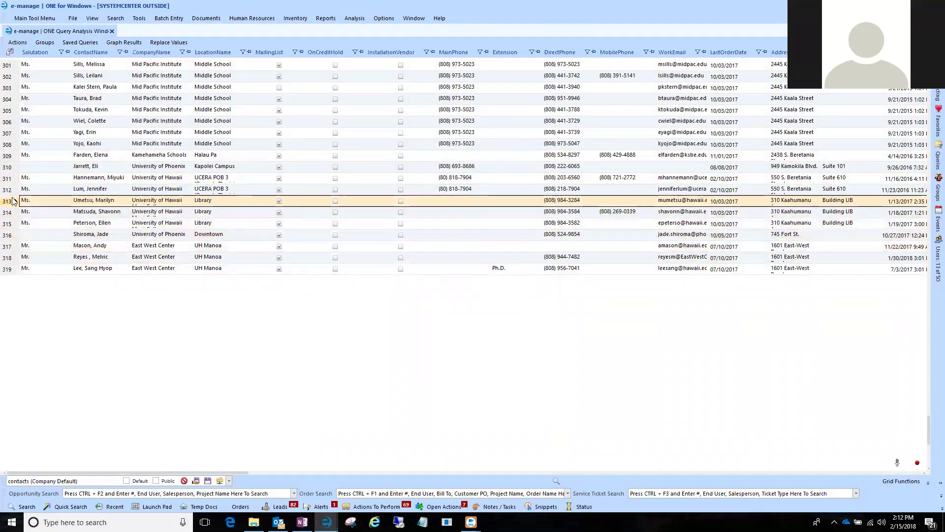
- View the Add To Group option for the single contact in row 303 of the query results, and dismiss it
{"action": "scroll", "coordinate": [59, 200], "scroll_direction": "up", "scroll_amount": 4}
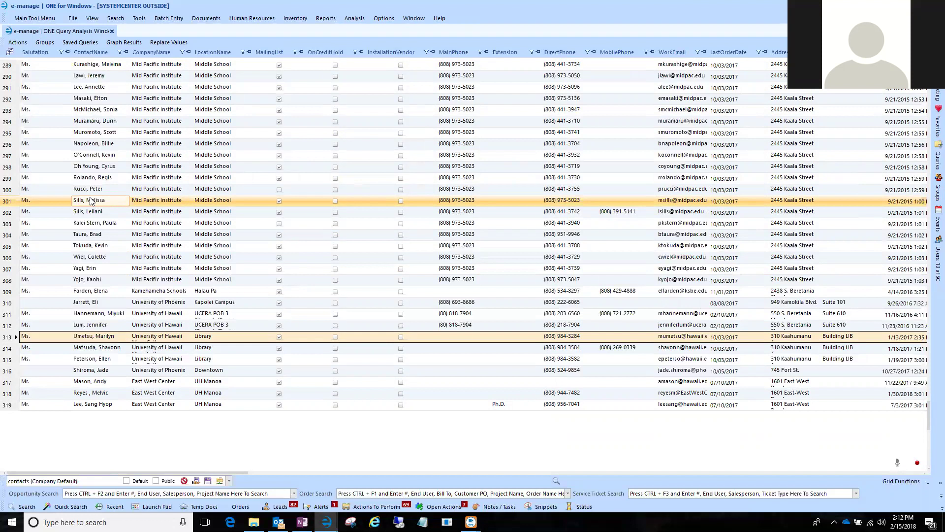
{"action": "right_click", "coordinate": [15, 225]}
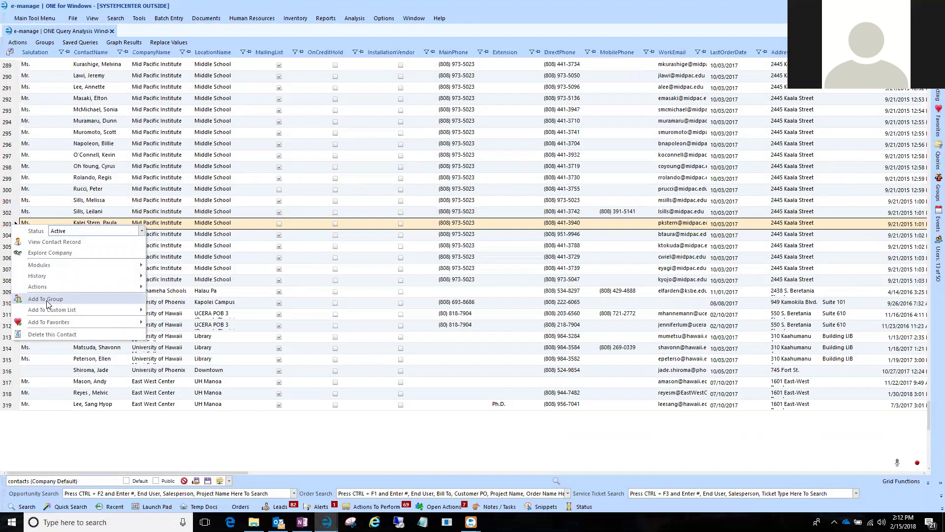
{"action": "left_click", "coordinate": [128, 431]}
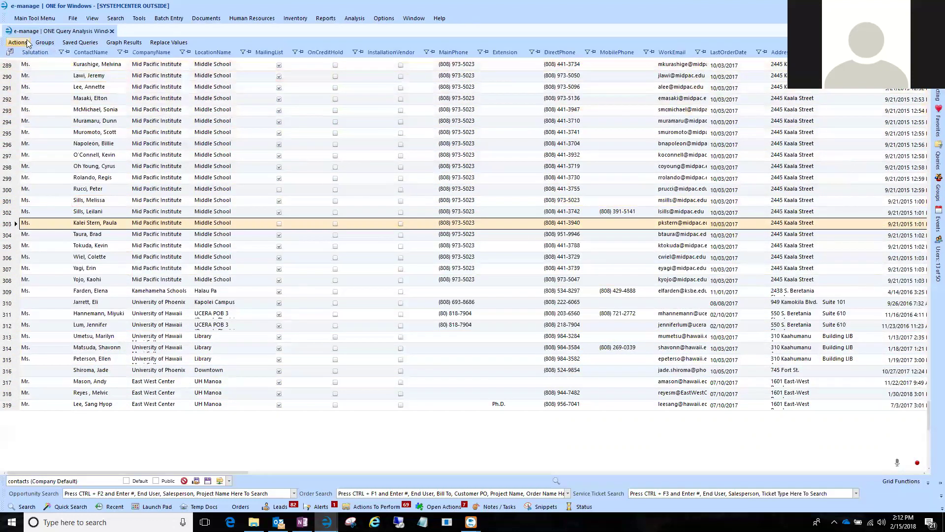
- Compose a new e-mail with the Education Sample group as the To recipient
{"action": "left_click", "coordinate": [33, 22]}
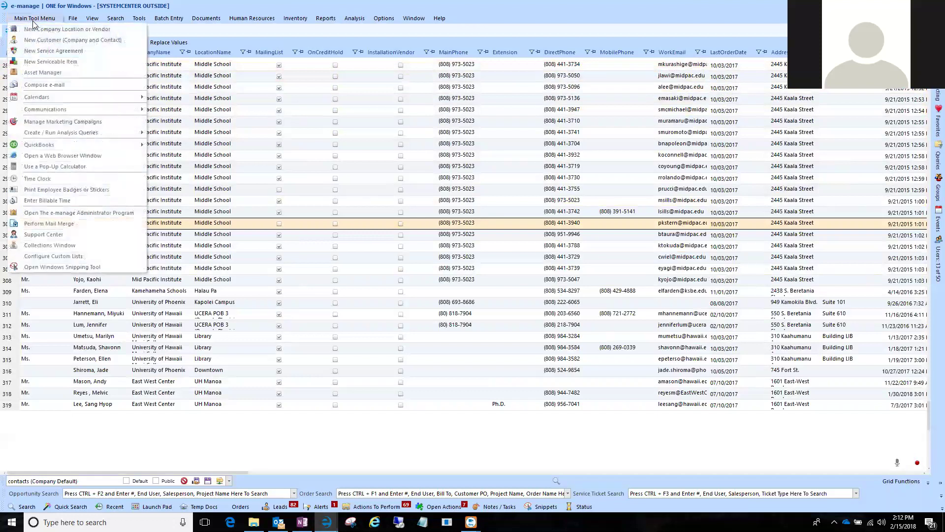
{"action": "left_click", "coordinate": [44, 85]}
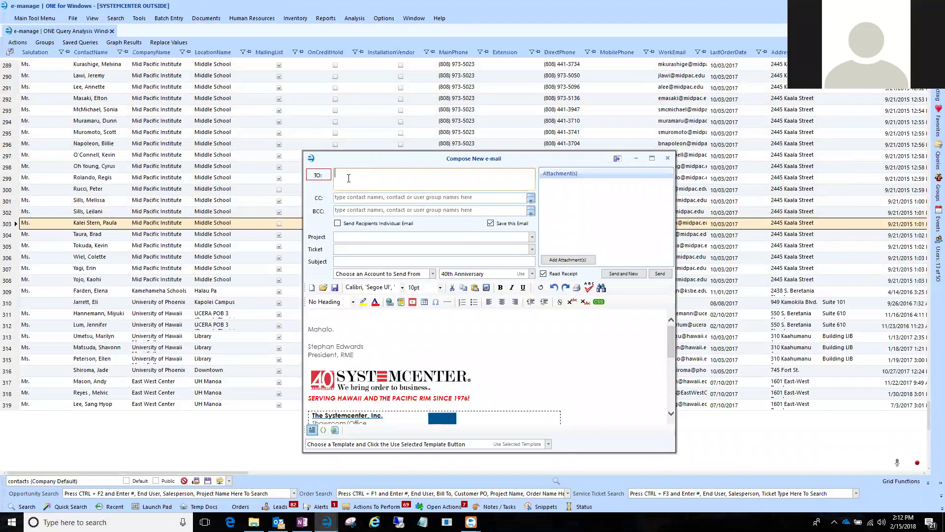
{"action": "type", "text": "education"}
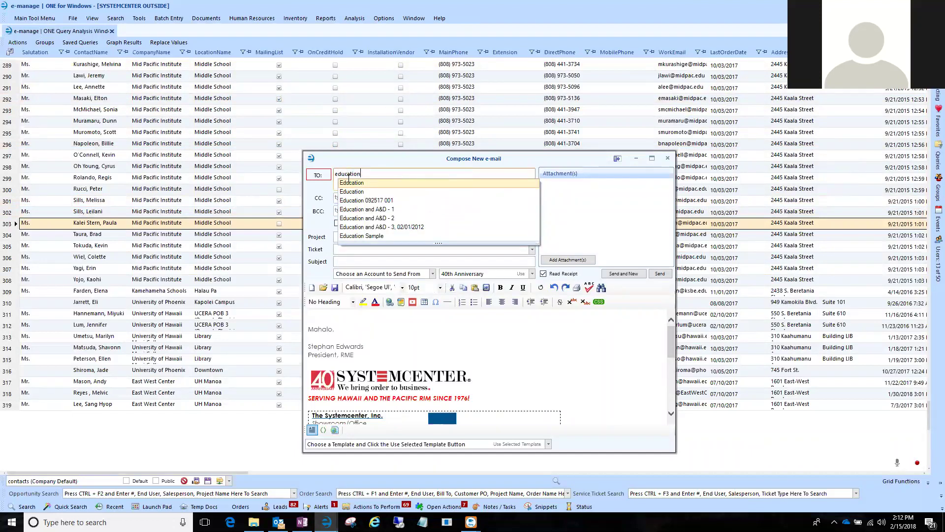
{"action": "left_click", "coordinate": [357, 236]}
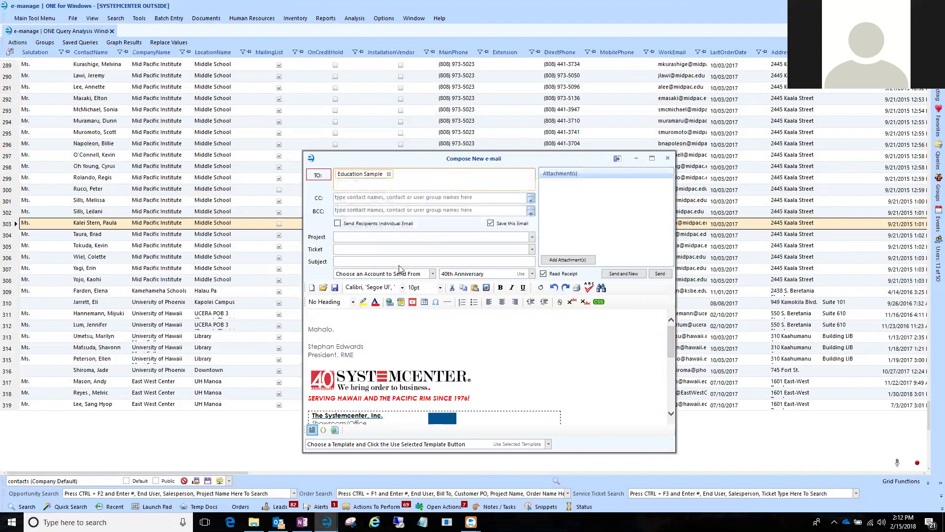
- Set the e-mail to go to each recipient individually and look over the signature in the message body
{"action": "left_click", "coordinate": [337, 224]}
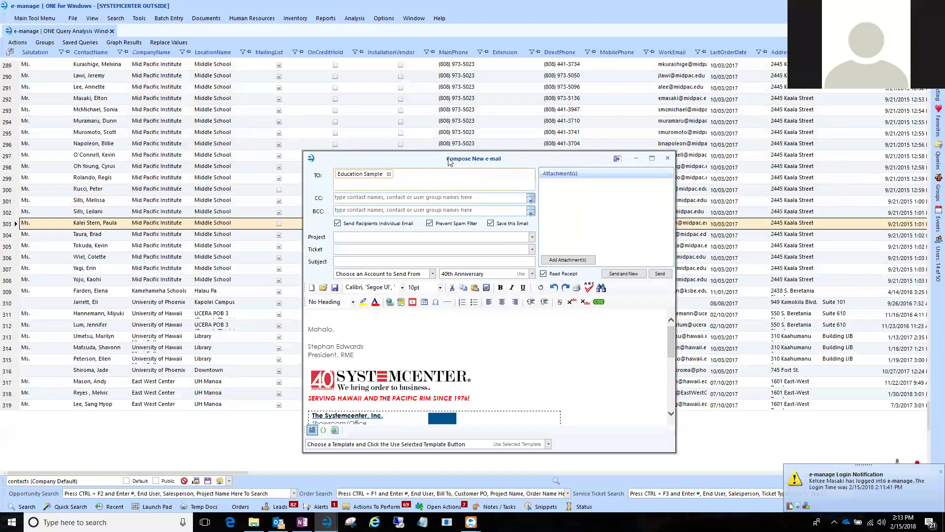
{"action": "left_click_drag", "start_coordinate": [451, 160], "coordinate": [441, 87]}
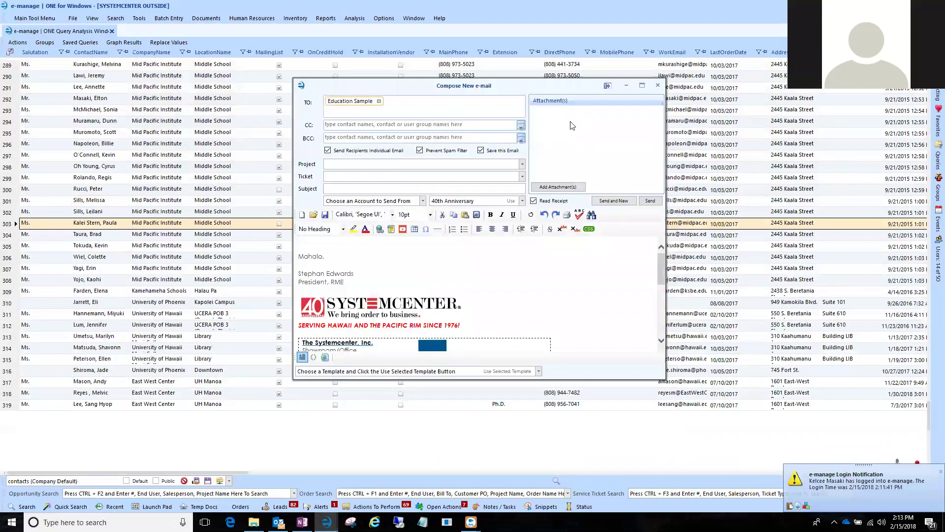
{"action": "scroll", "coordinate": [405, 271], "scroll_direction": "down", "scroll_amount": 3}
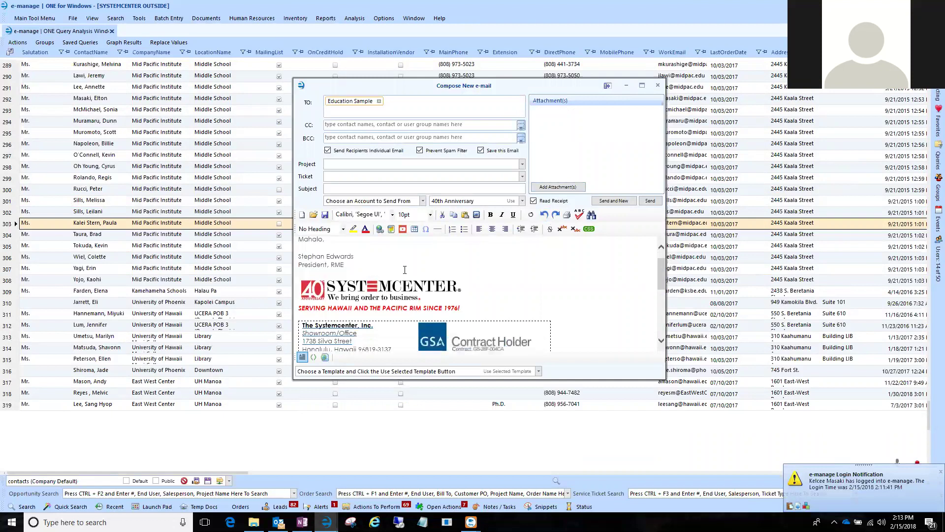
{"action": "scroll", "coordinate": [459, 317], "scroll_direction": "up", "scroll_amount": 3}
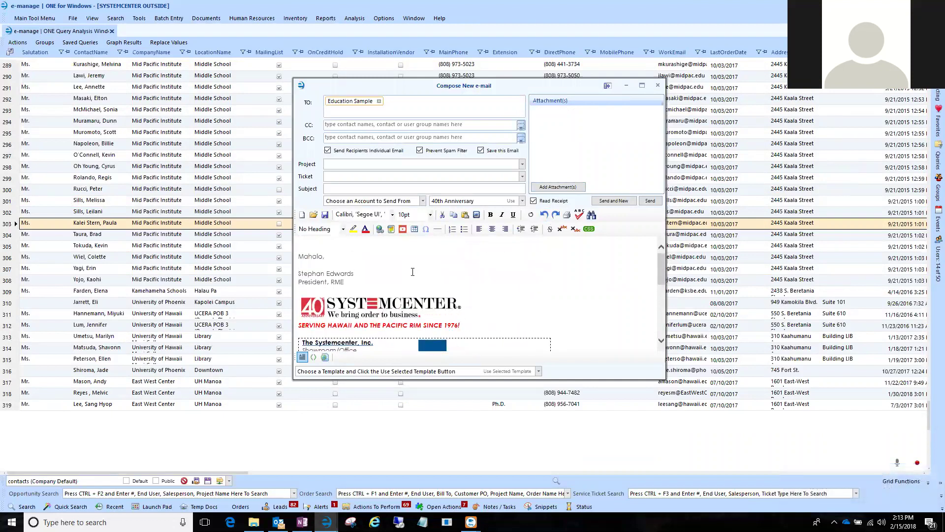
- Apply the e-manage Quote template to the e-mail addressed to the Education Sample group
{"action": "left_click", "coordinate": [539, 372]}
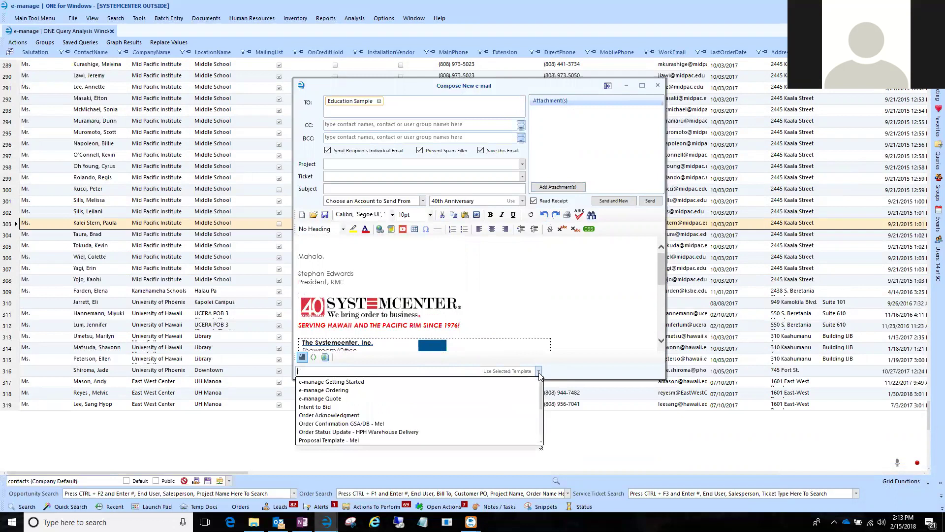
{"action": "scroll", "coordinate": [342, 417], "scroll_direction": "up", "scroll_amount": 3}
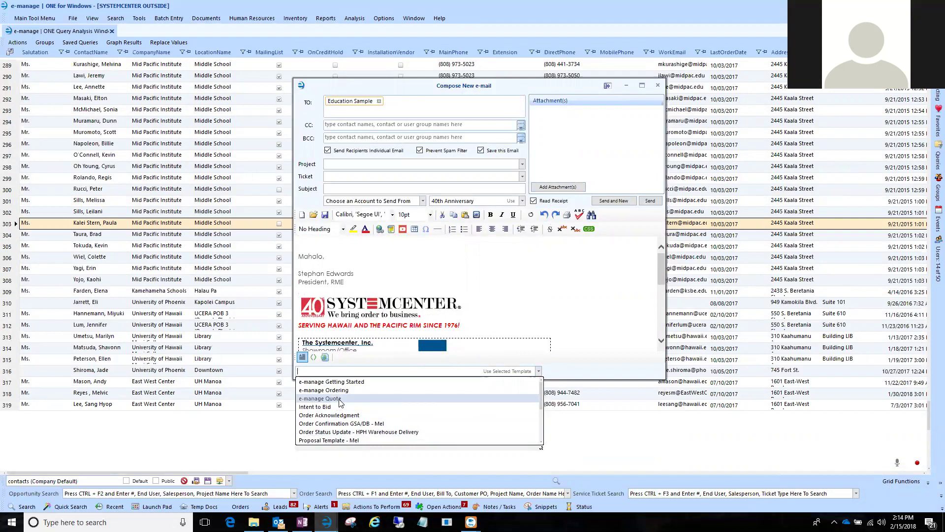
{"action": "left_click", "coordinate": [339, 399]}
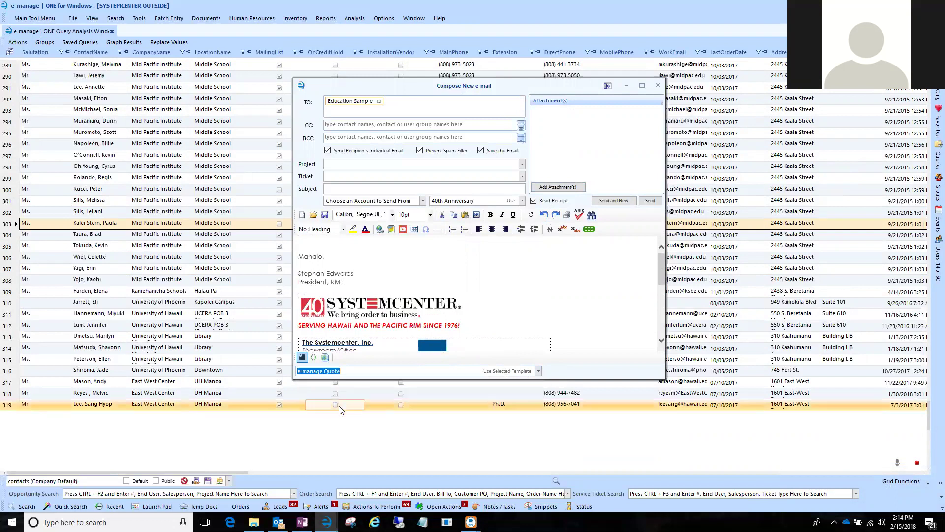
{"action": "left_click", "coordinate": [507, 372]}
- Review the template text from the greeting to the training schedule, and close the e-mail without sending it
{"action": "scroll", "coordinate": [412, 285], "scroll_direction": "down", "scroll_amount": 6}
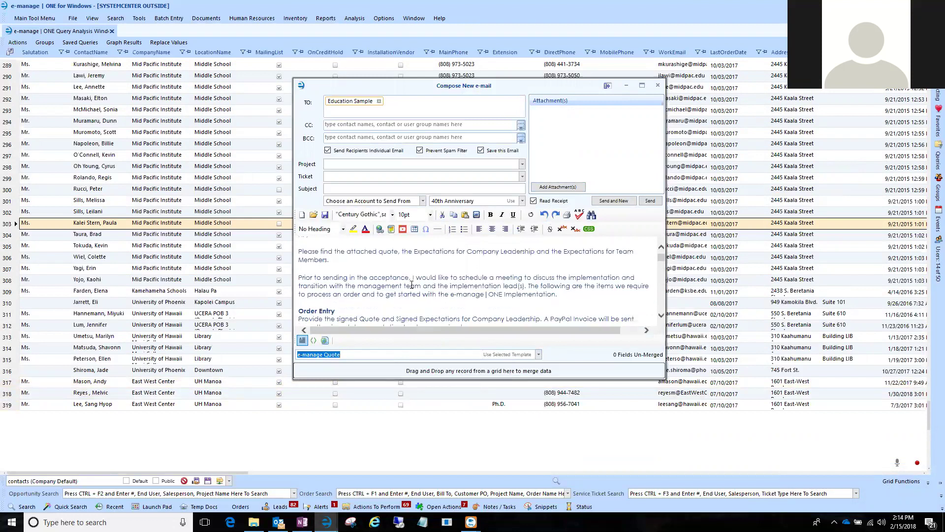
{"action": "scroll", "coordinate": [411, 285], "scroll_direction": "down", "scroll_amount": 8}
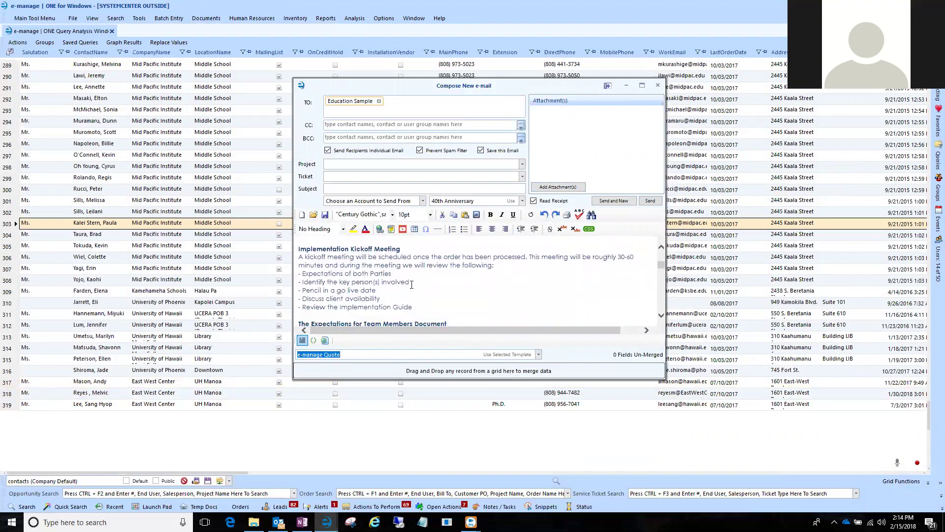
{"action": "scroll", "coordinate": [412, 285], "scroll_direction": "down", "scroll_amount": 8}
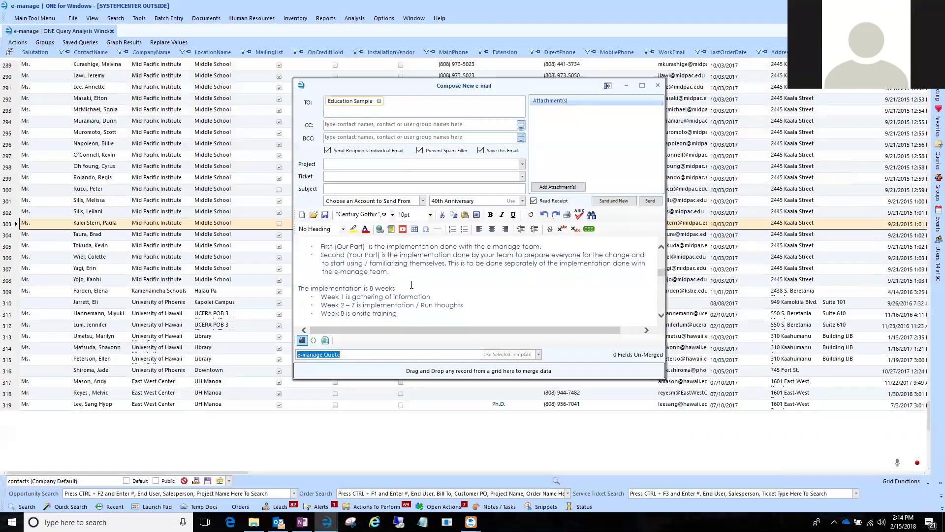
{"action": "scroll", "coordinate": [412, 285], "scroll_direction": "down", "scroll_amount": 8}
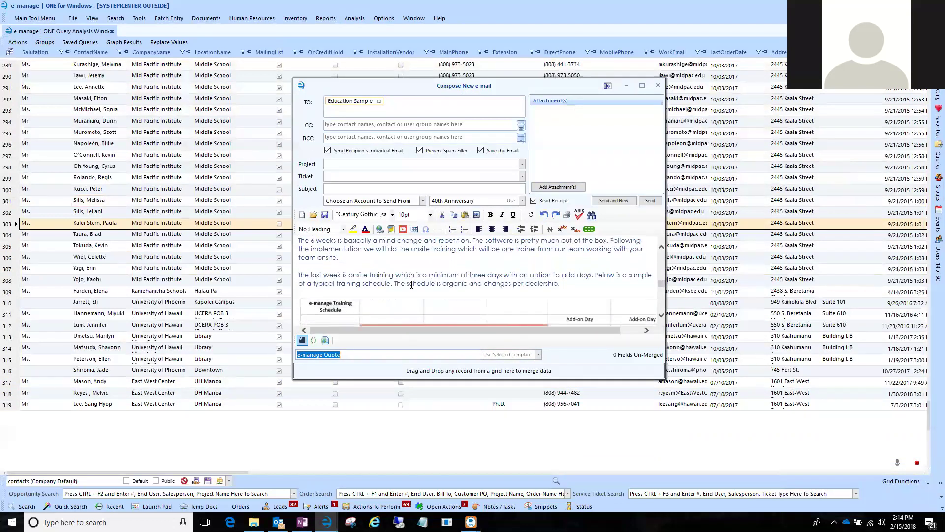
{"action": "scroll", "coordinate": [412, 284], "scroll_direction": "up", "scroll_amount": 20}
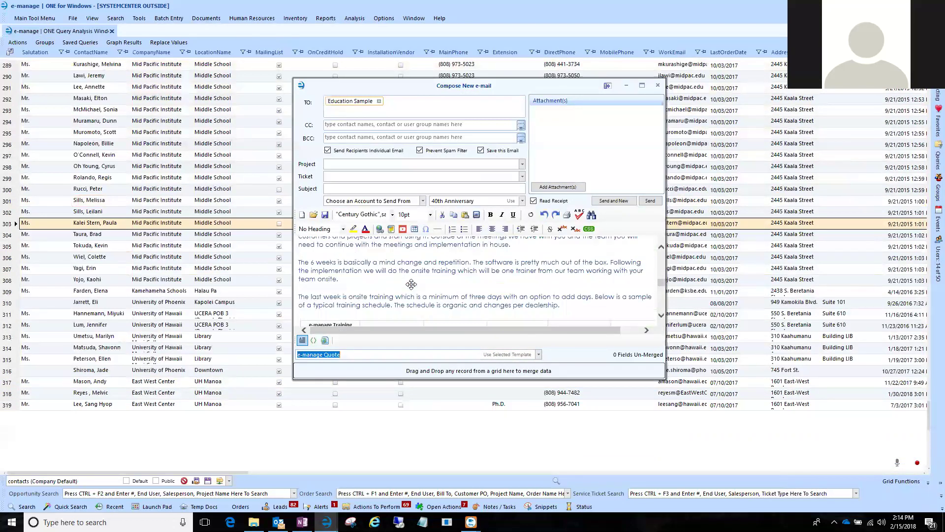
{"action": "scroll", "coordinate": [411, 285], "scroll_direction": "up", "scroll_amount": 10}
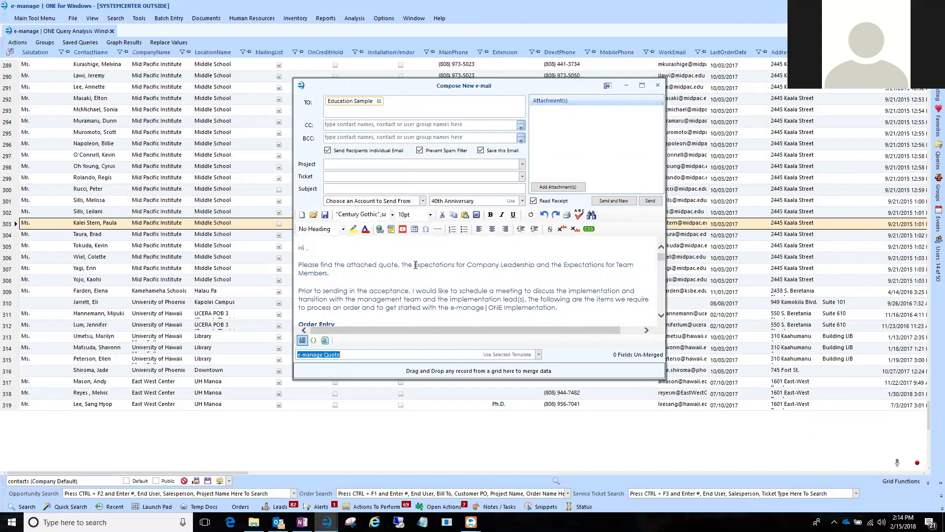
{"action": "left_click", "coordinate": [658, 85]}
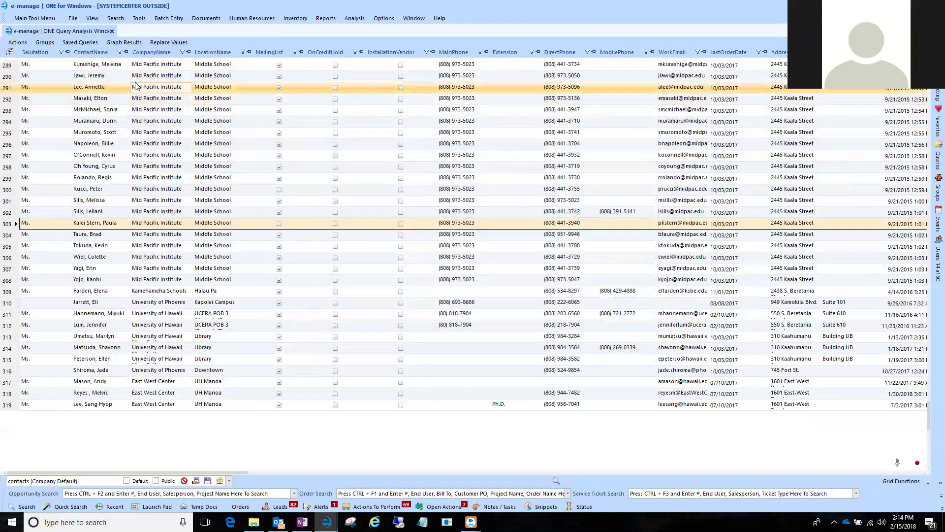
- Start a mail merge and select Smaple Group among the contact groups as the possible source of recipients
{"action": "left_click", "coordinate": [27, 19]}
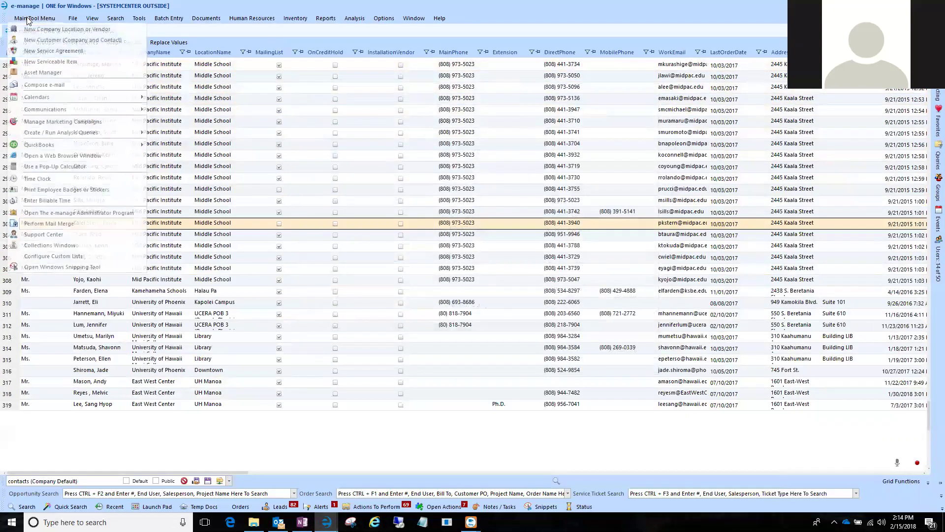
{"action": "left_click", "coordinate": [50, 227]}
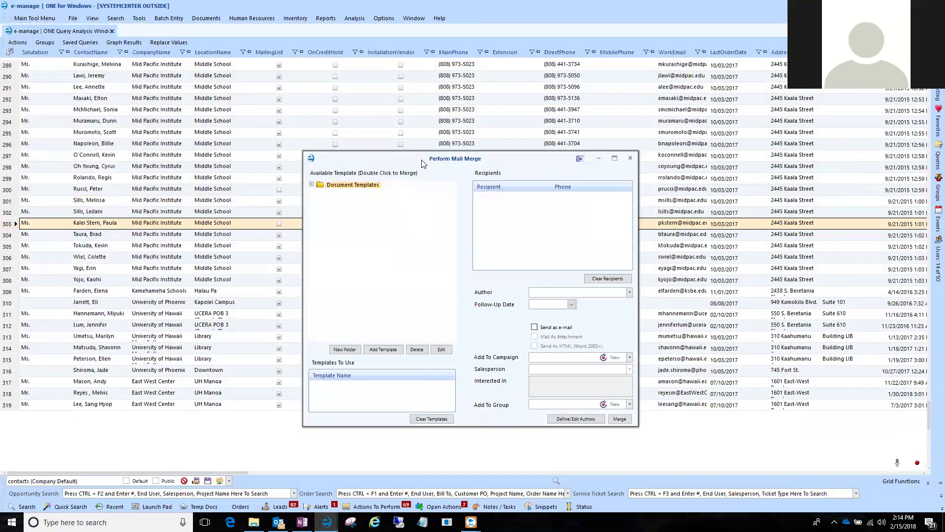
{"action": "left_click_drag", "start_coordinate": [420, 158], "coordinate": [405, 96]}
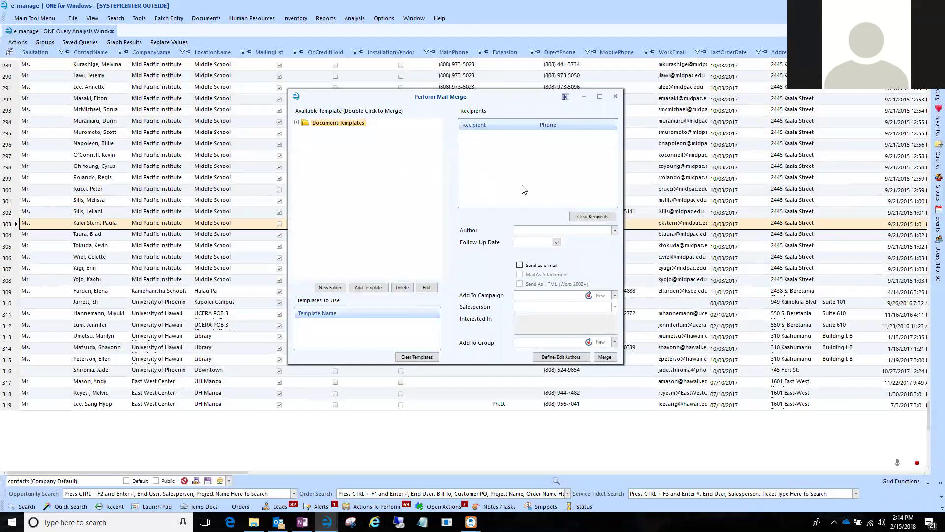
{"action": "left_click", "coordinate": [937, 195]}
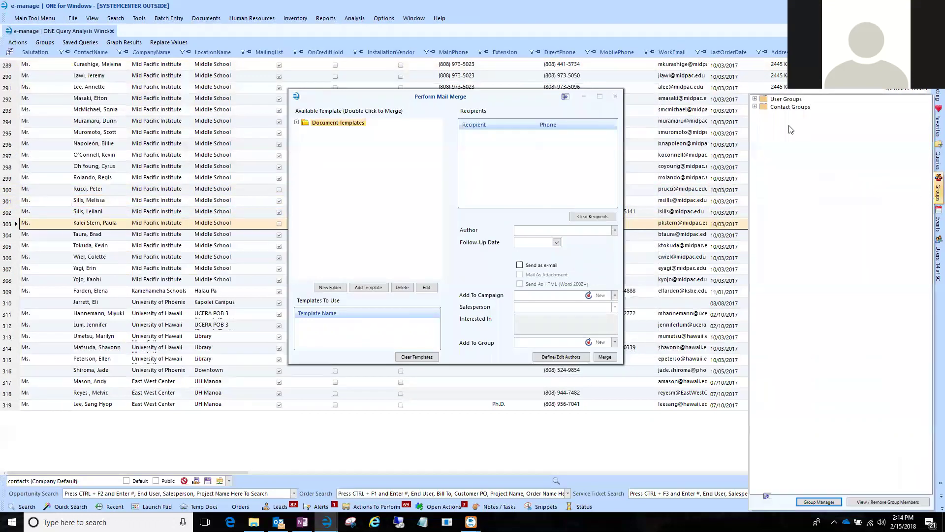
{"action": "left_click", "coordinate": [754, 107]}
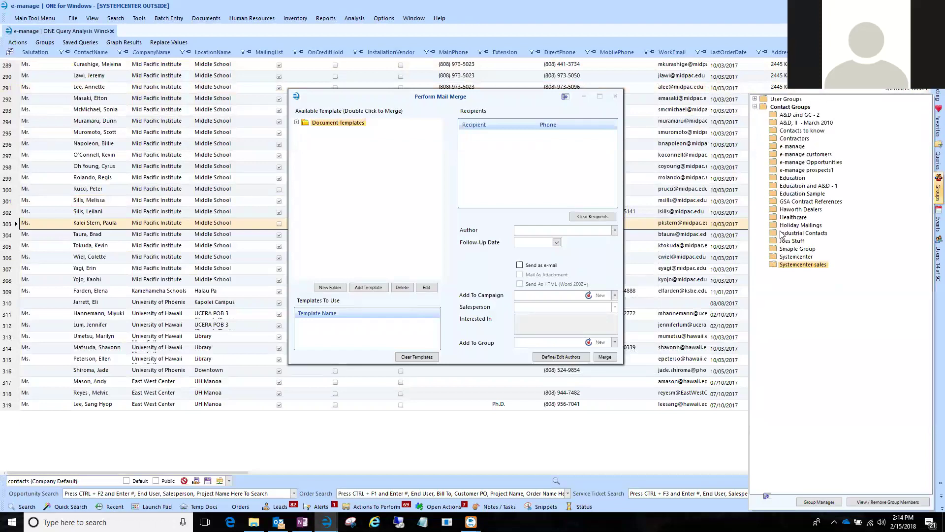
{"action": "left_click", "coordinate": [781, 249]}
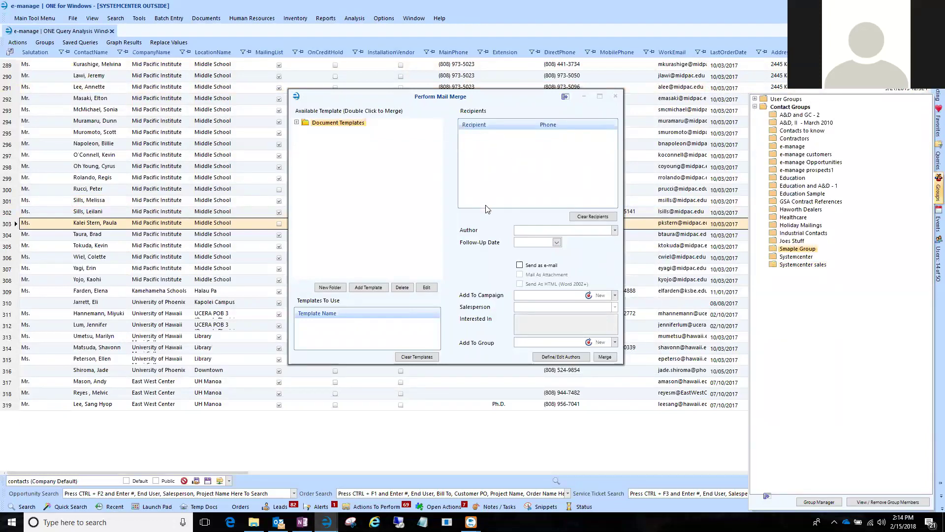
- Enable Send as e-mail and Send As HTML for the mail merge, and close its window without merging
{"action": "left_click", "coordinate": [519, 265]}
{"action": "left_click", "coordinate": [520, 284]}
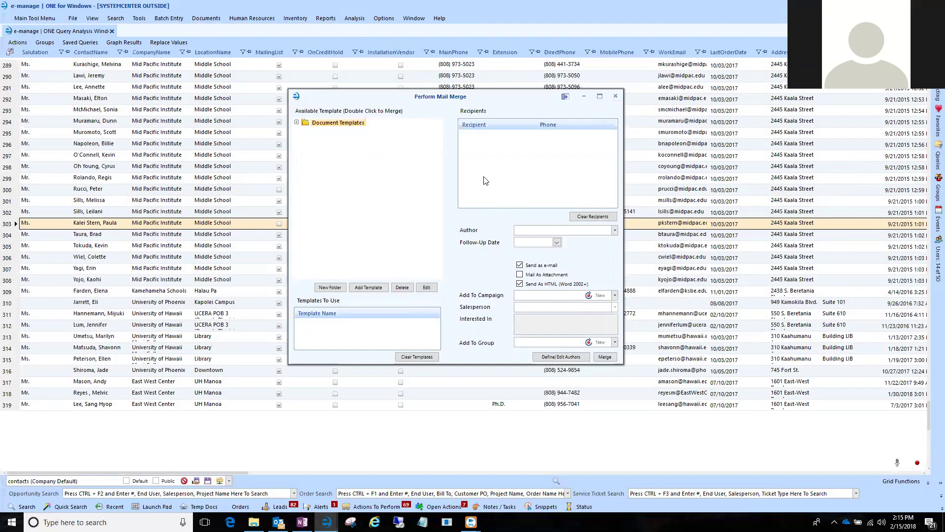
{"action": "left_click", "coordinate": [616, 97]}
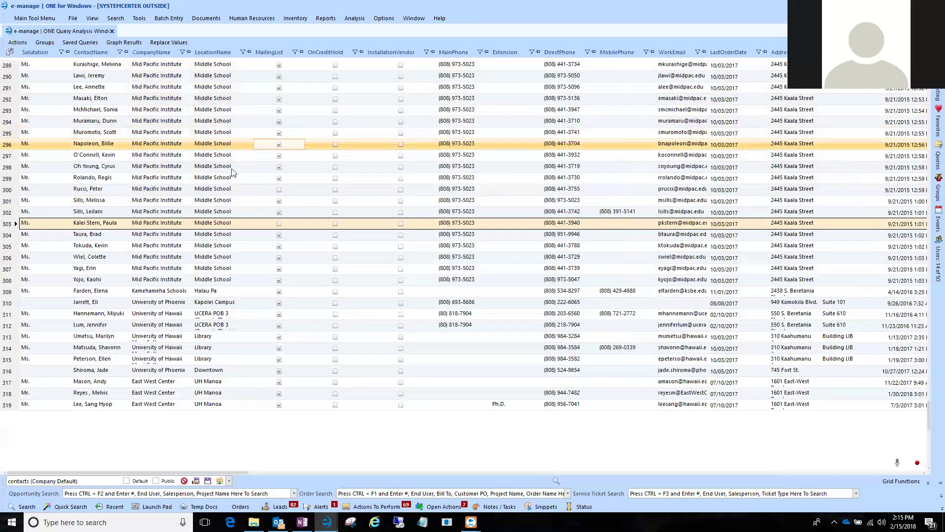